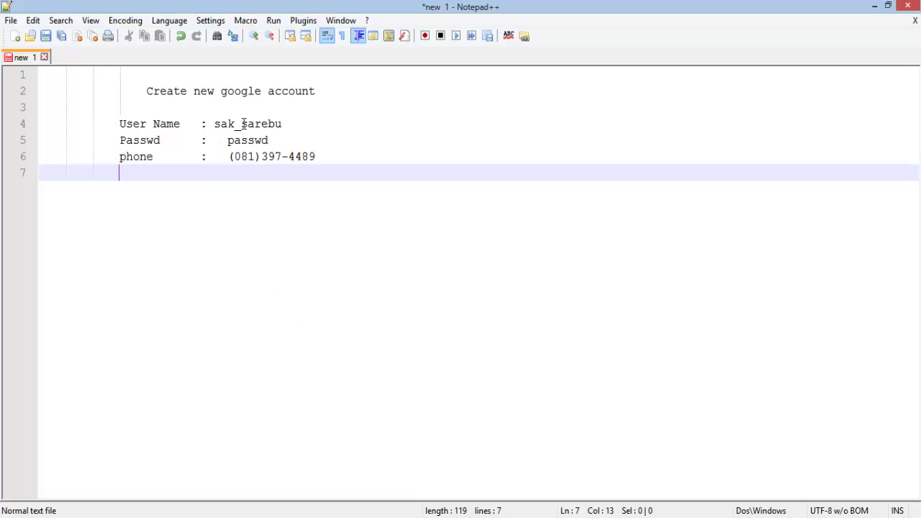
Step: Review the saved user name and password lines in the notes, then minimize Notepad++
left_click(215, 124)
left_click_drag(216, 124, 281, 128)
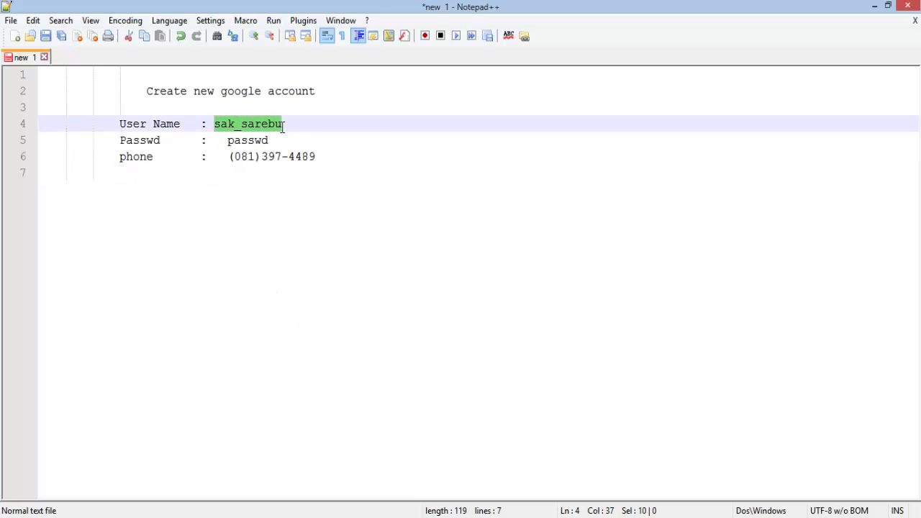
left_click_drag(227, 140, 317, 162)
left_click(260, 167)
left_click(294, 171)
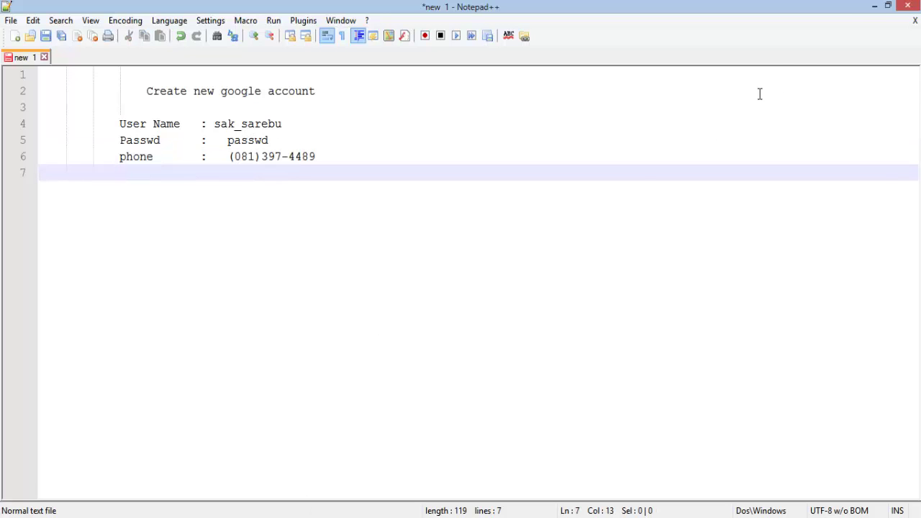
left_click(875, 10)
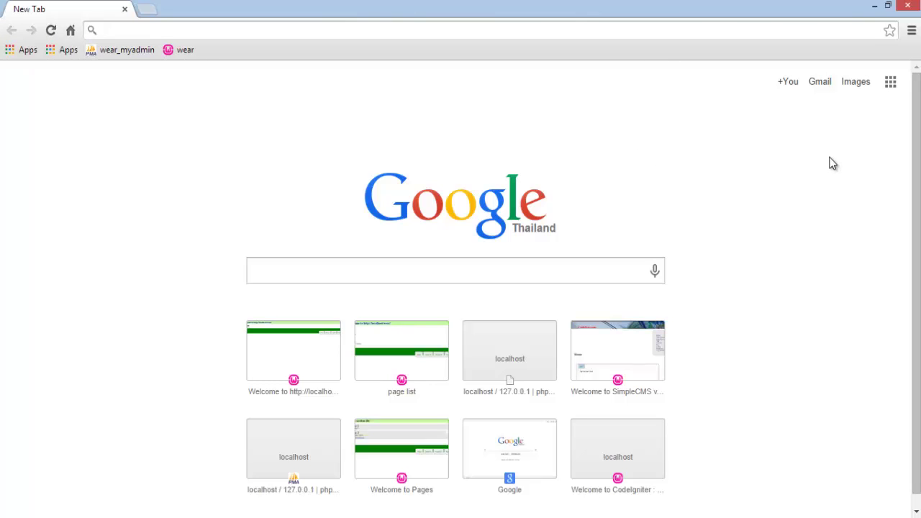
Step: Load the Google+ sign-in page from the Google homepage and focus its password field
left_click(788, 83)
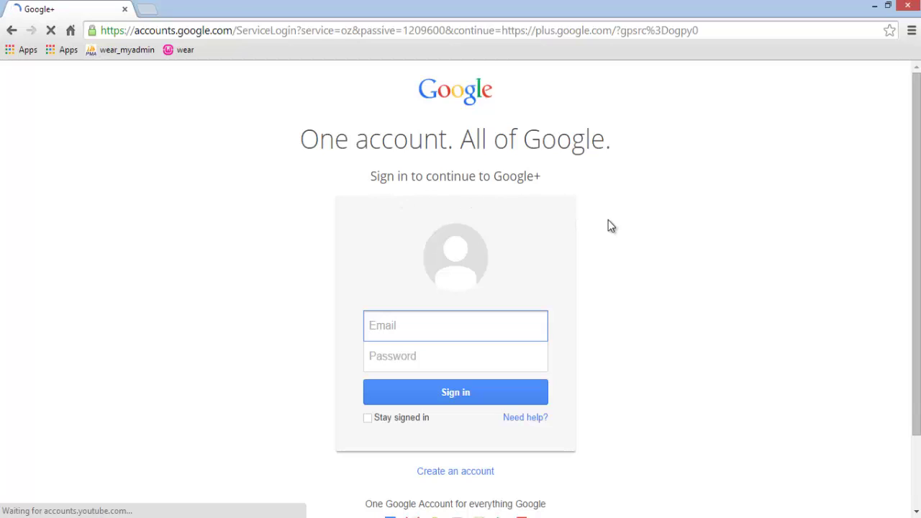
left_click(419, 358)
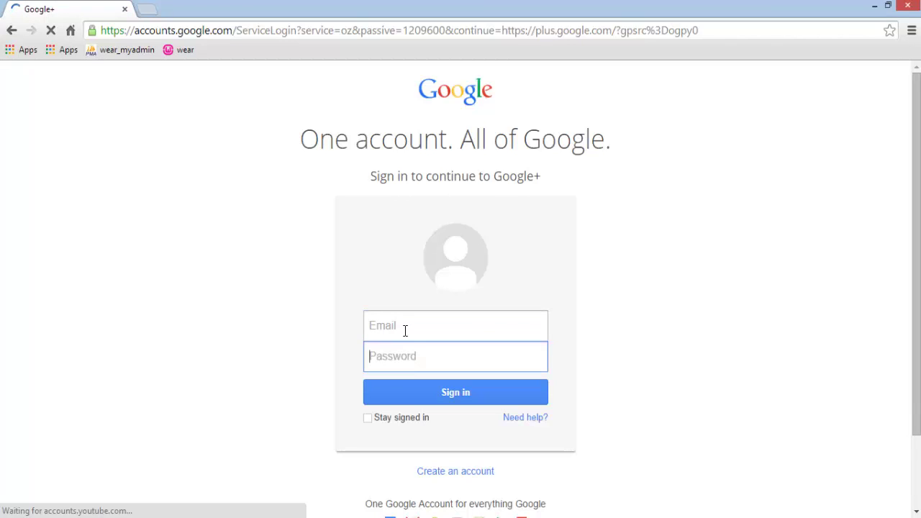
left_click(405, 329)
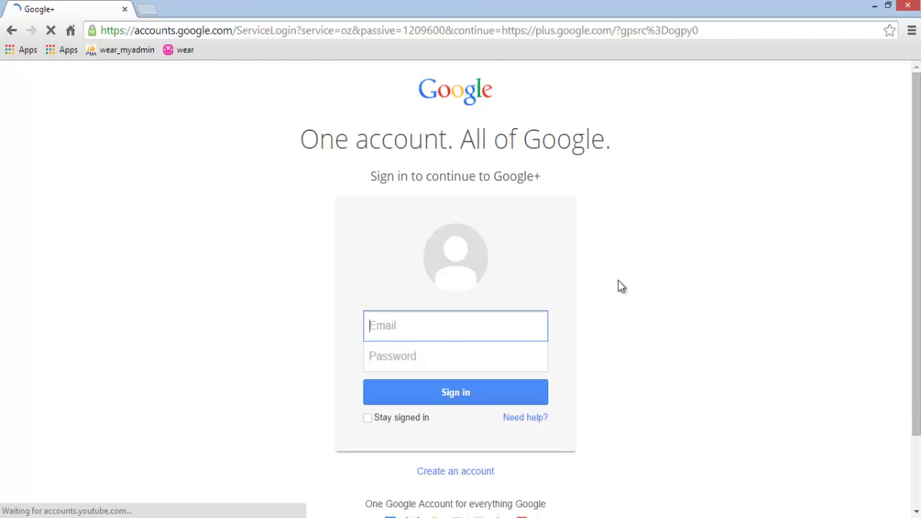
left_click(411, 355)
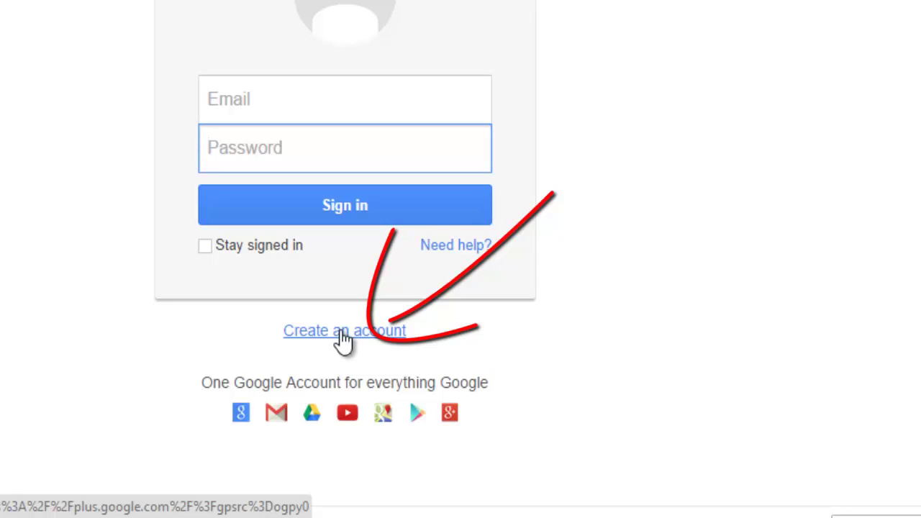
Step: Start a new Google account and check the empty name fields' error message
left_click(343, 333)
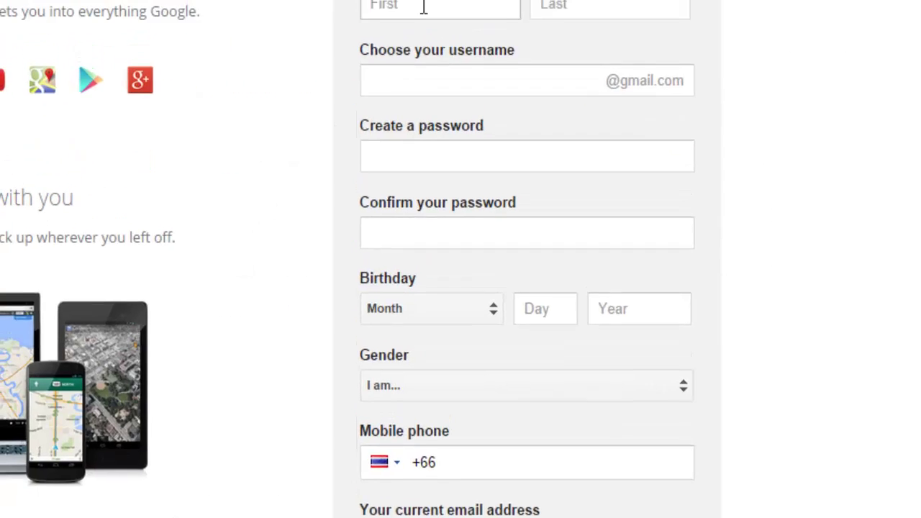
left_click(418, 79)
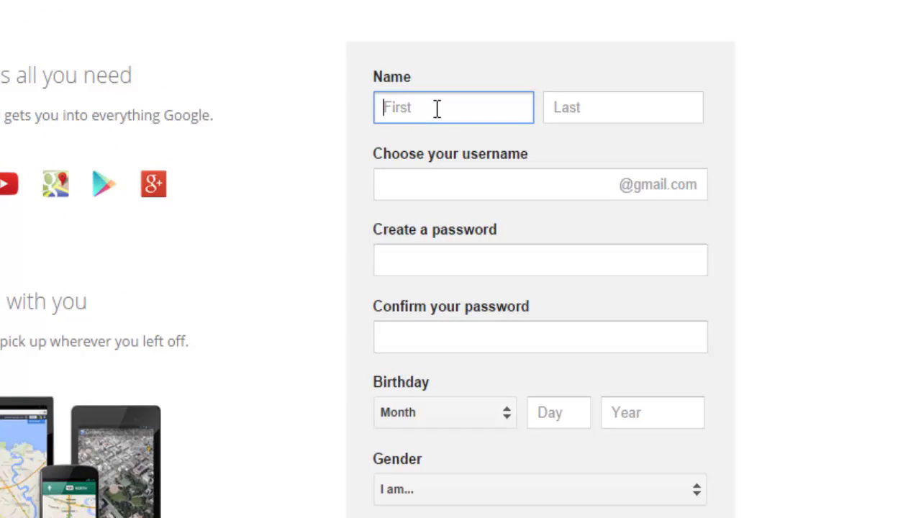
left_click(576, 108)
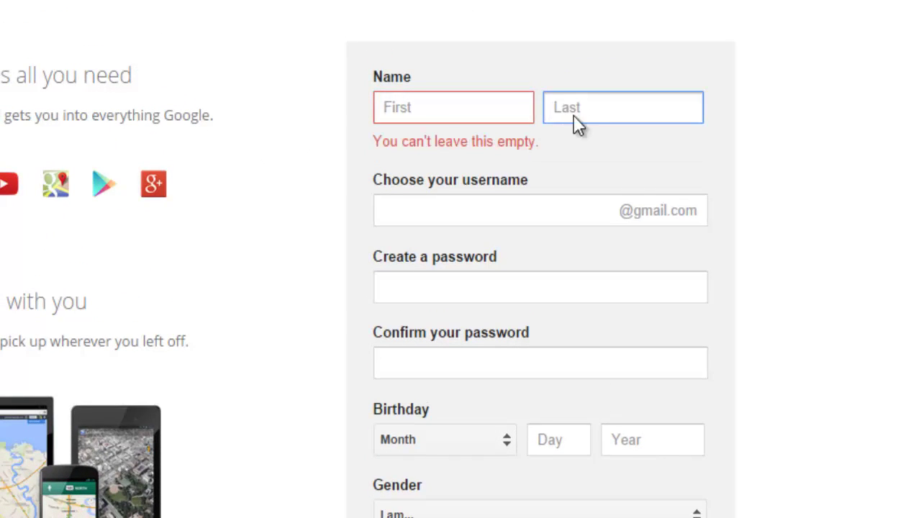
left_click(465, 112)
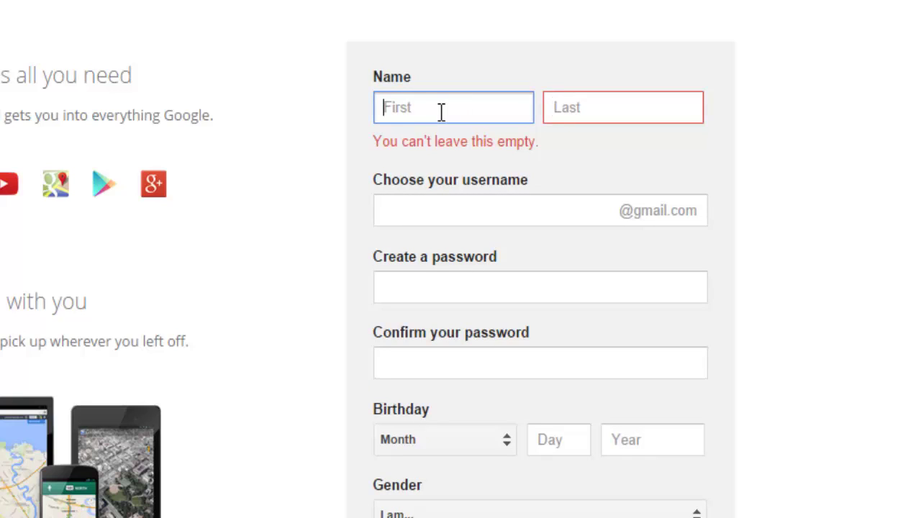
left_click(588, 112)
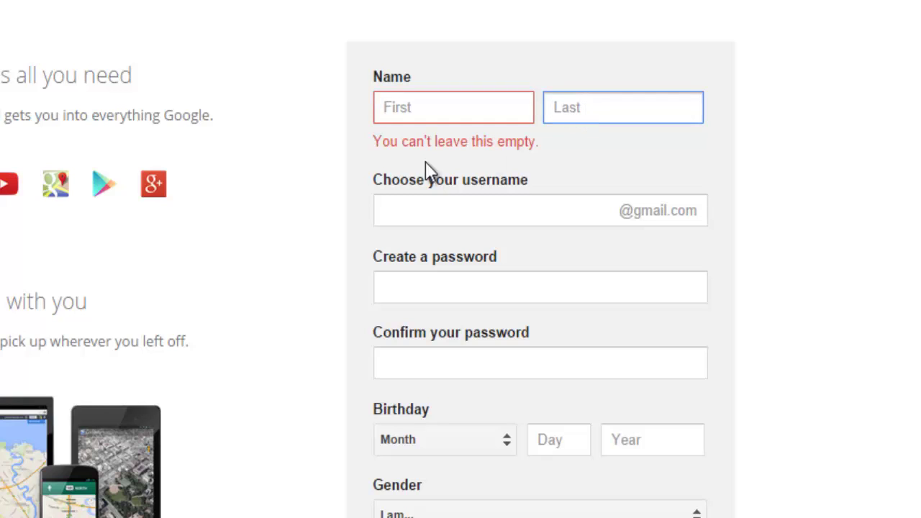
left_click_drag(375, 145, 539, 148)
left_click(538, 149)
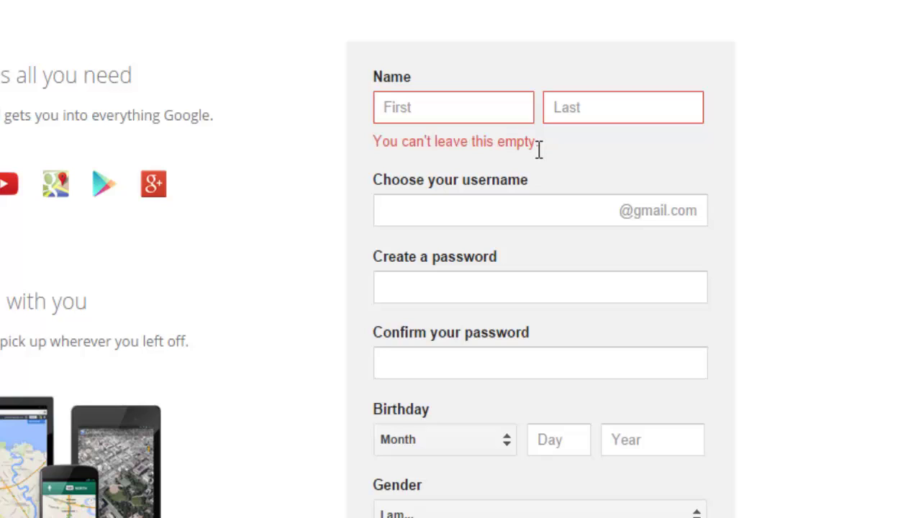
Step: Enter the account holder's first and last name on the sign-up form
left_click(426, 111)
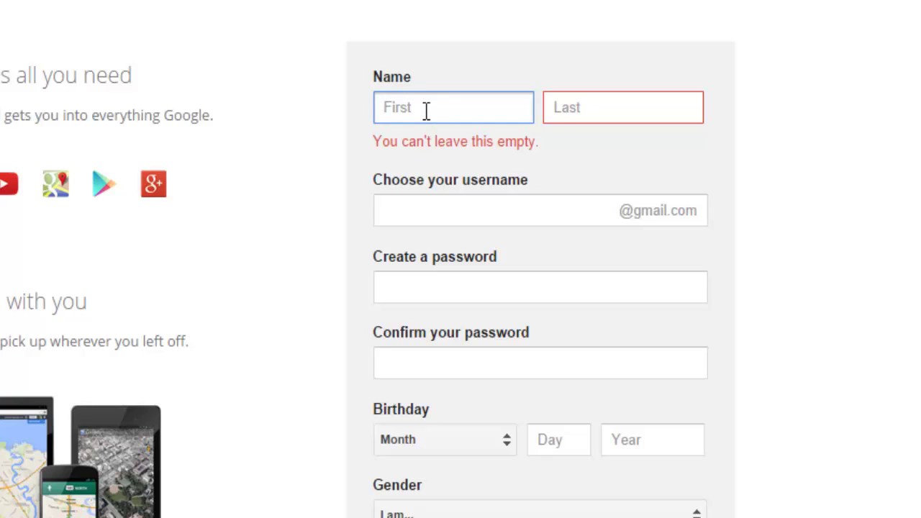
type("sakareya")
left_click(588, 108)
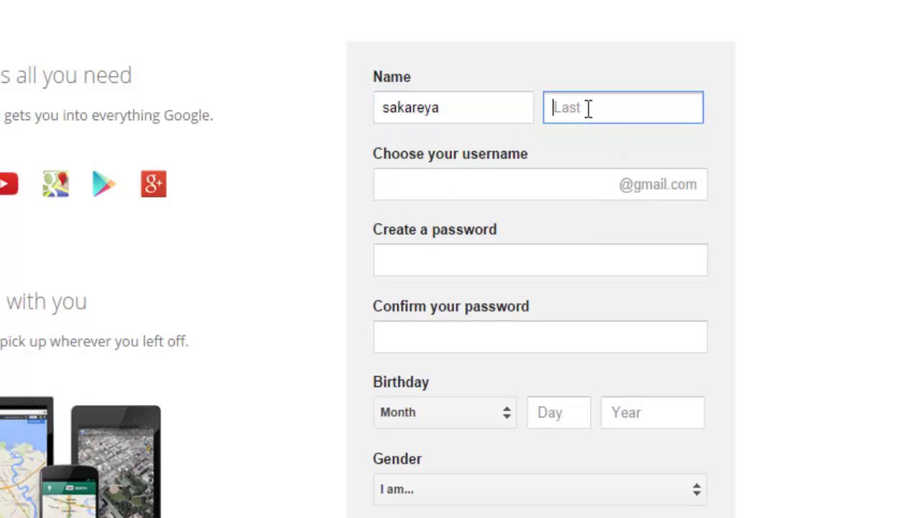
type("forfun")
left_click(480, 114)
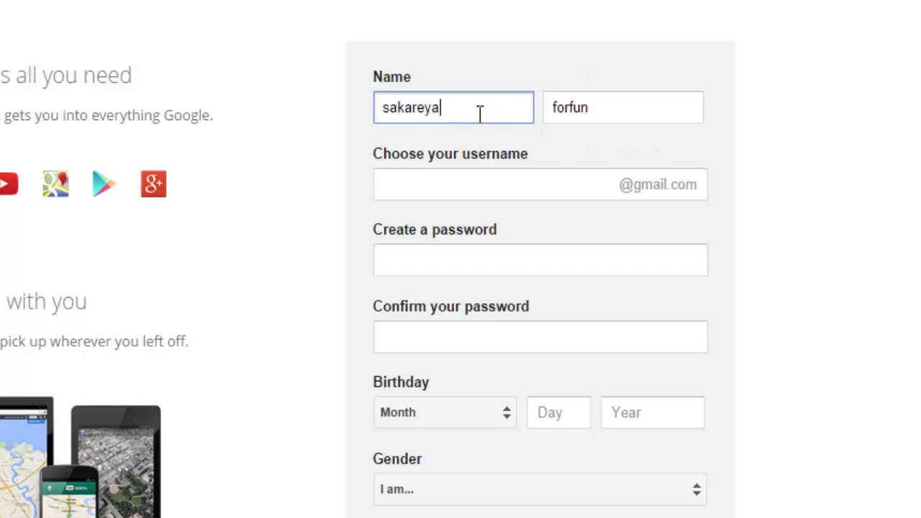
left_click(609, 110)
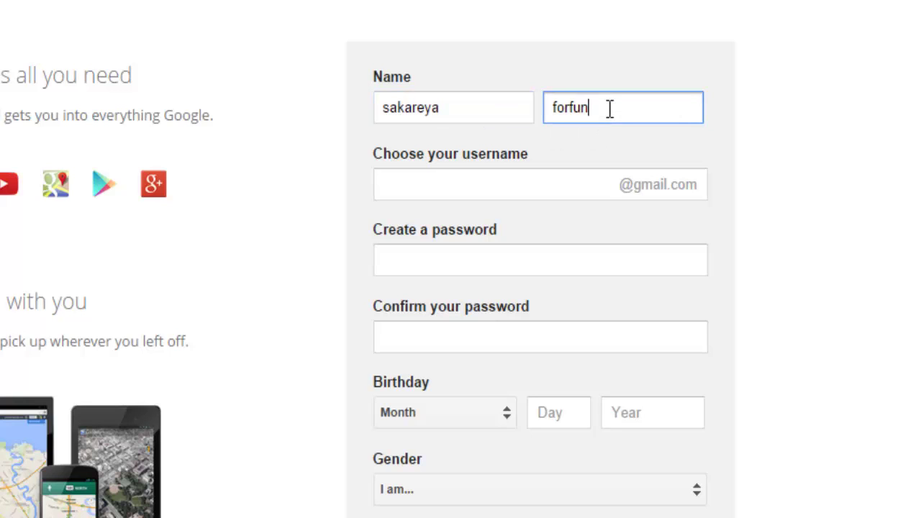
left_click(590, 193)
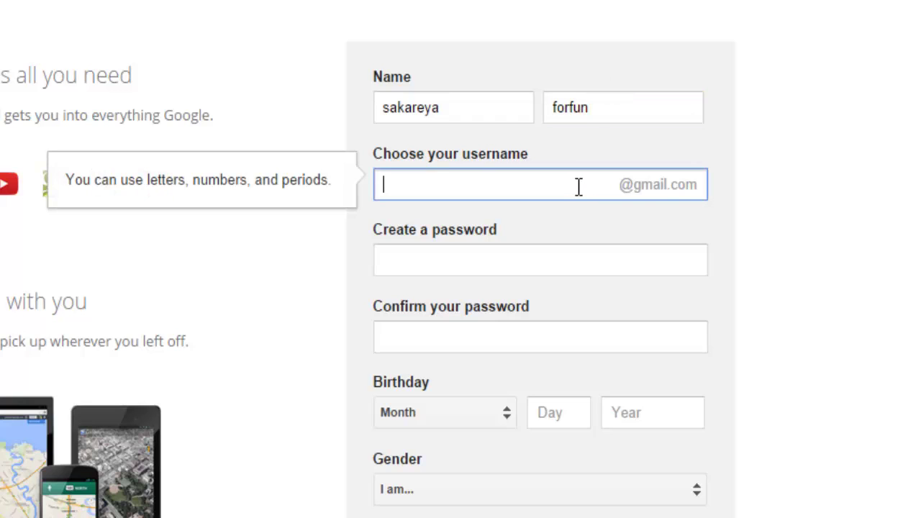
Step: Enter a username, then prefix it with extra characters after it shows as taken
left_click(455, 113)
left_click(435, 185)
key("Tab")
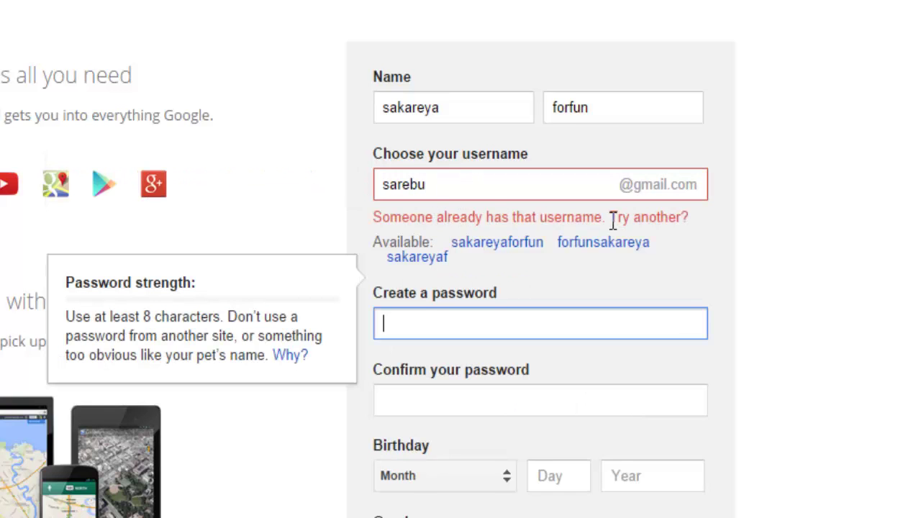
left_click(456, 194)
left_click_drag(445, 196, 387, 196)
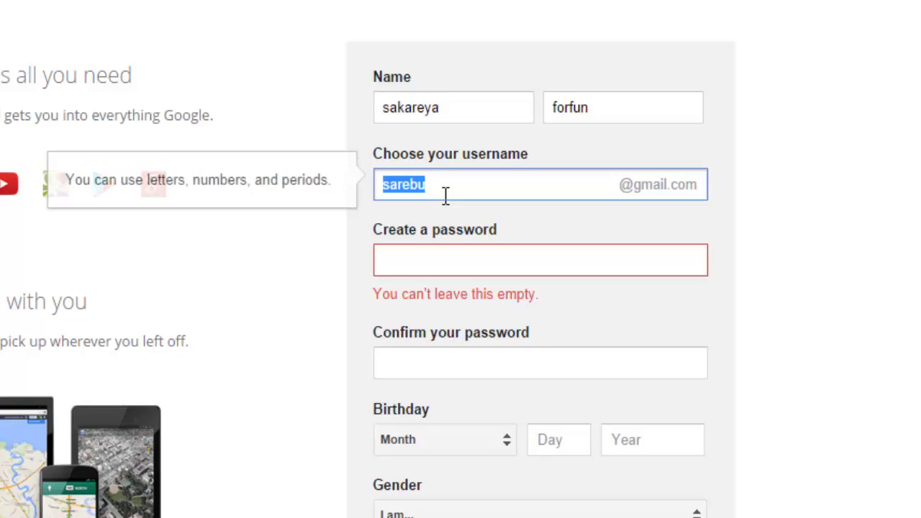
key("Home")
type("sak_")
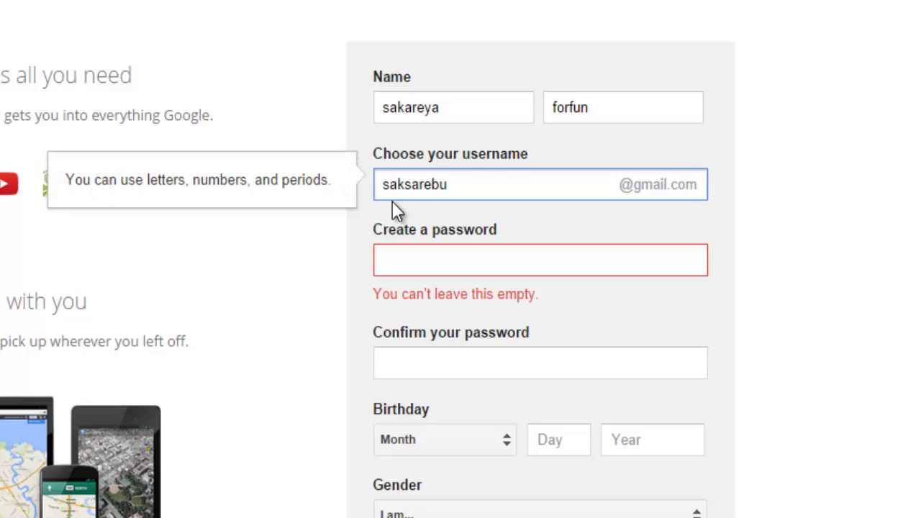
Step: Remove the invalid underscore from the username and paste the saved password
left_click(395, 265)
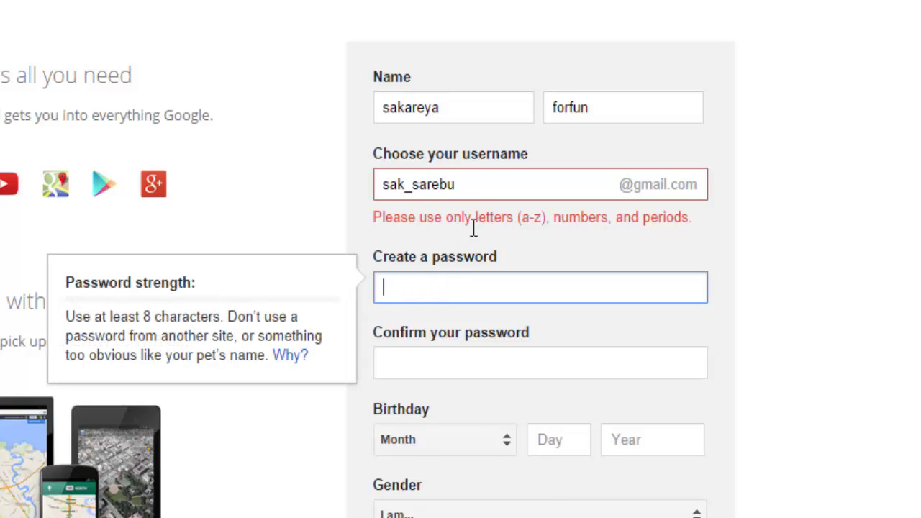
left_click(414, 186)
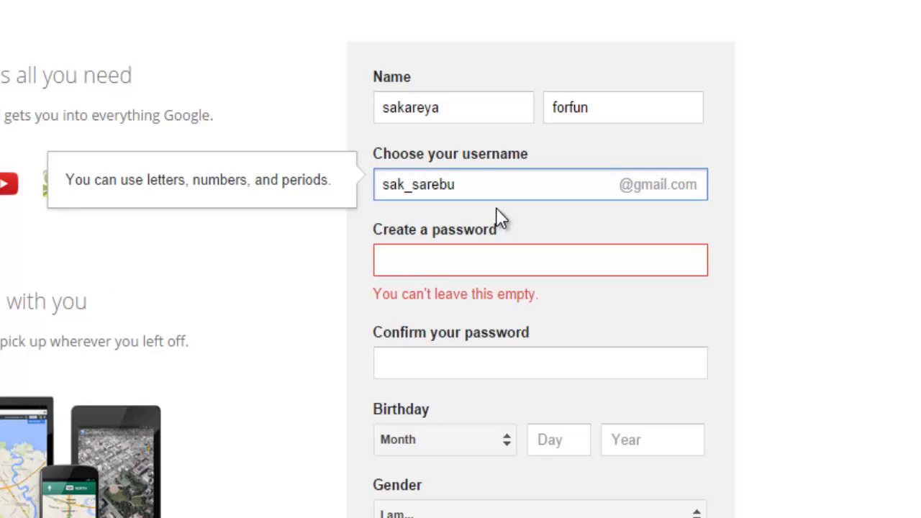
key("BackSpace")
left_click(439, 262)
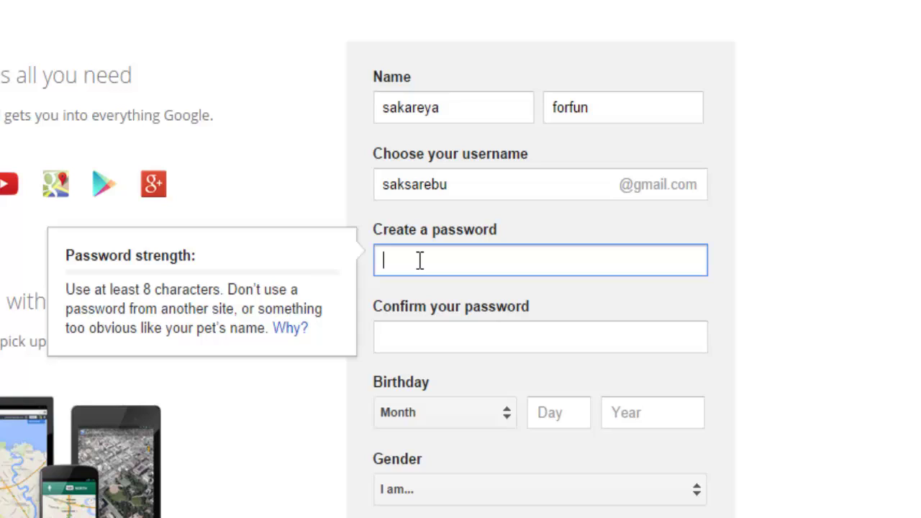
key("ctrl+v")
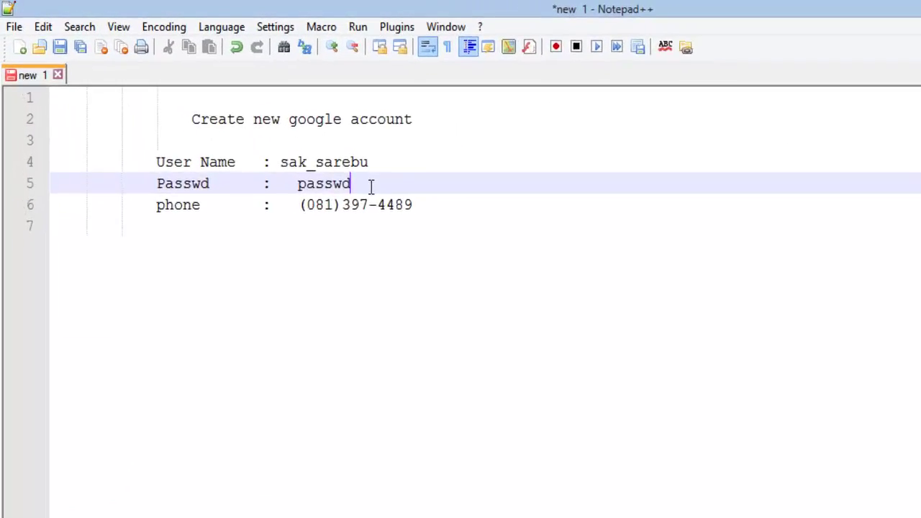
Step: Append extra characters to the saved password on line 5 of the notes
left_click_drag(273, 141, 253, 142)
left_click_drag(391, 229, 359, 229)
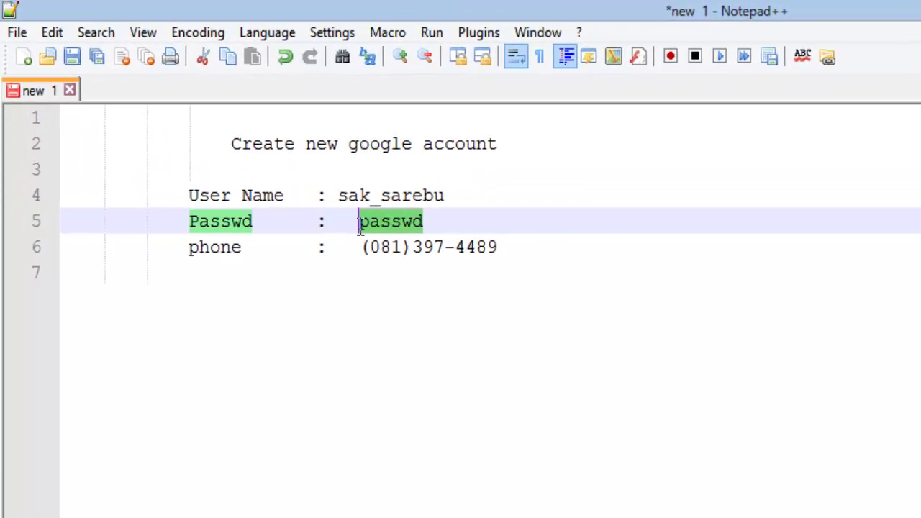
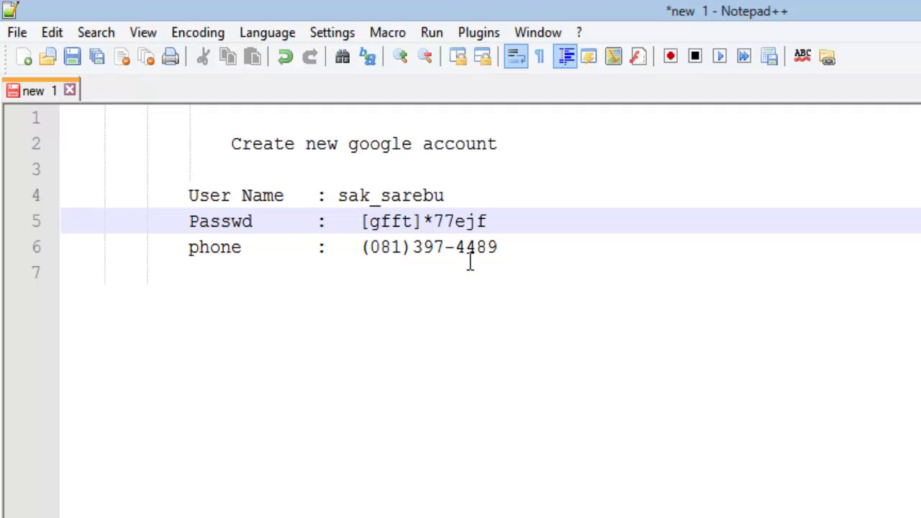
left_click(362, 223)
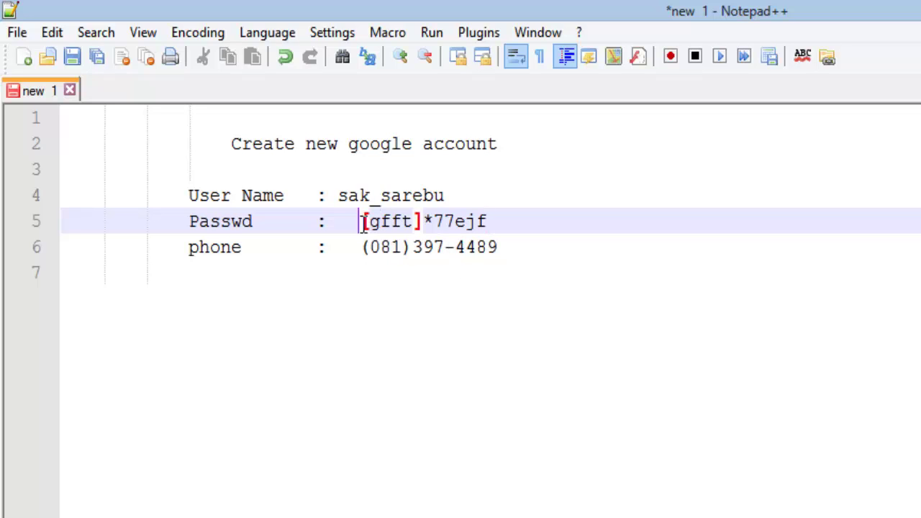
left_click_drag(362, 223, 485, 226)
left_click(498, 227)
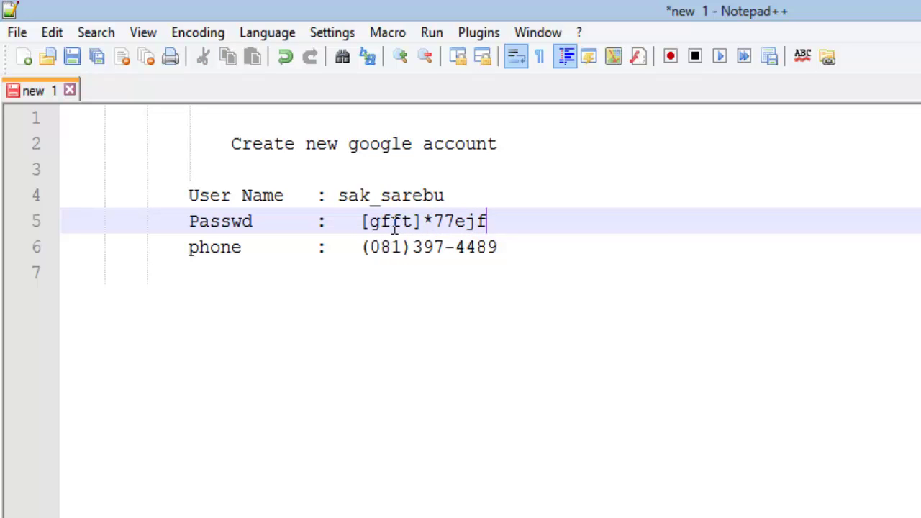
left_click_drag(394, 228, 485, 223)
left_click(495, 224)
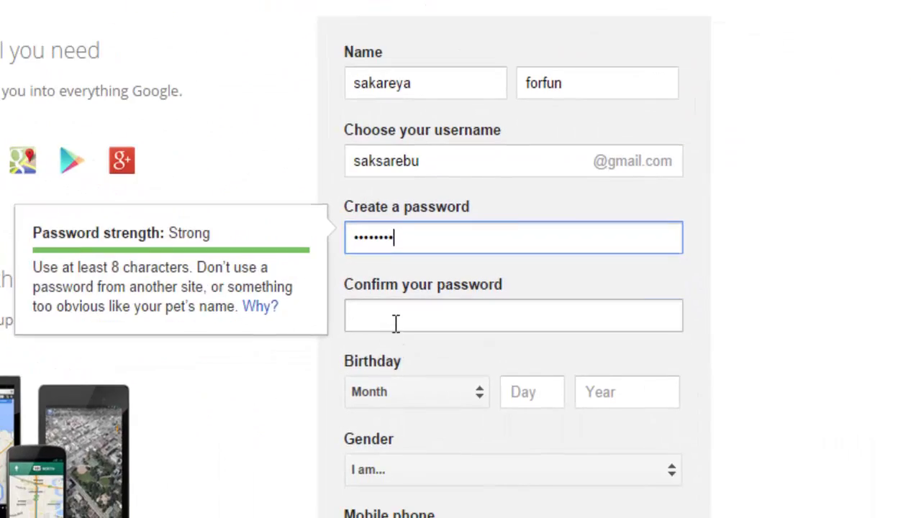
Step: Retype the new password in the Confirm your password field
left_click(396, 323)
left_click(420, 243)
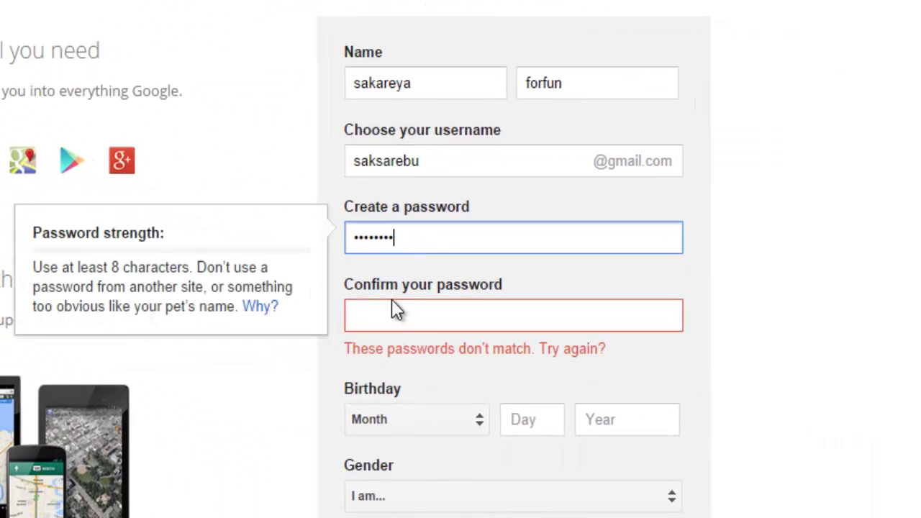
left_click(382, 311)
type("••••••••••")
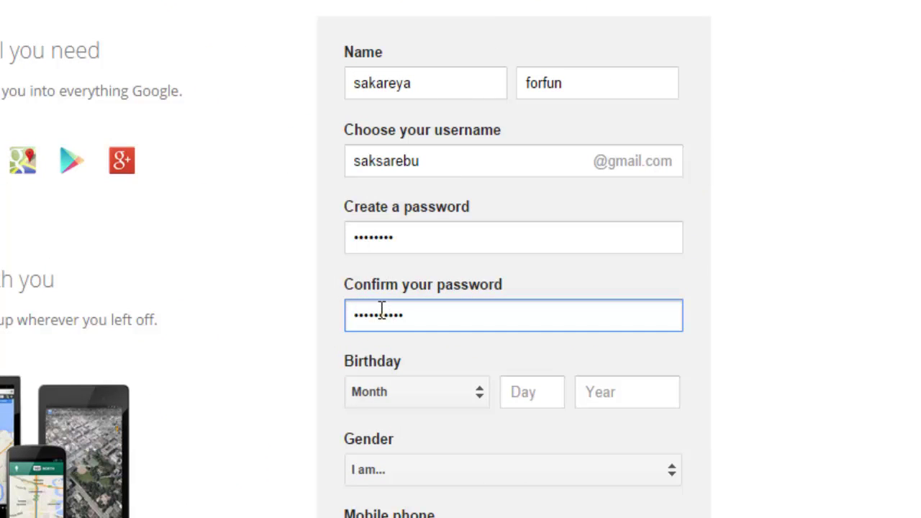
key("Tab")
key("o")
left_click(475, 385)
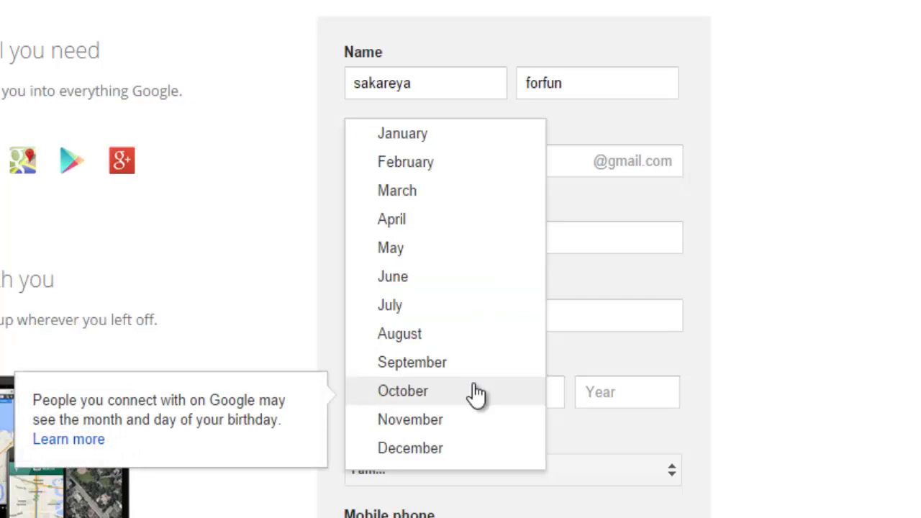
left_click(426, 393)
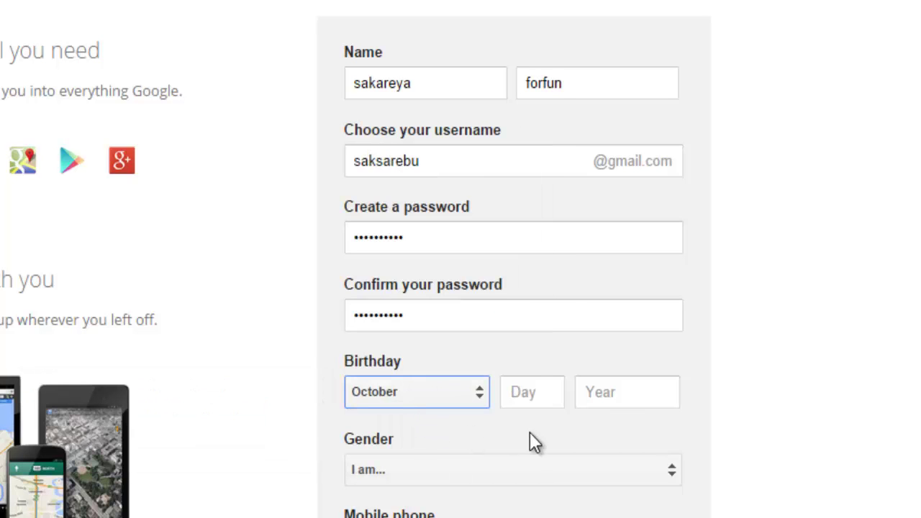
left_click(547, 397)
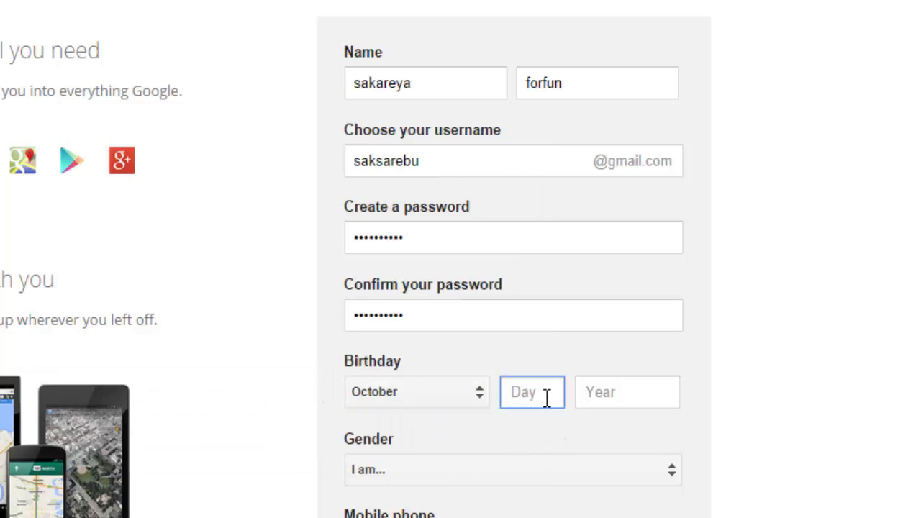
type("26")
left_click(619, 393)
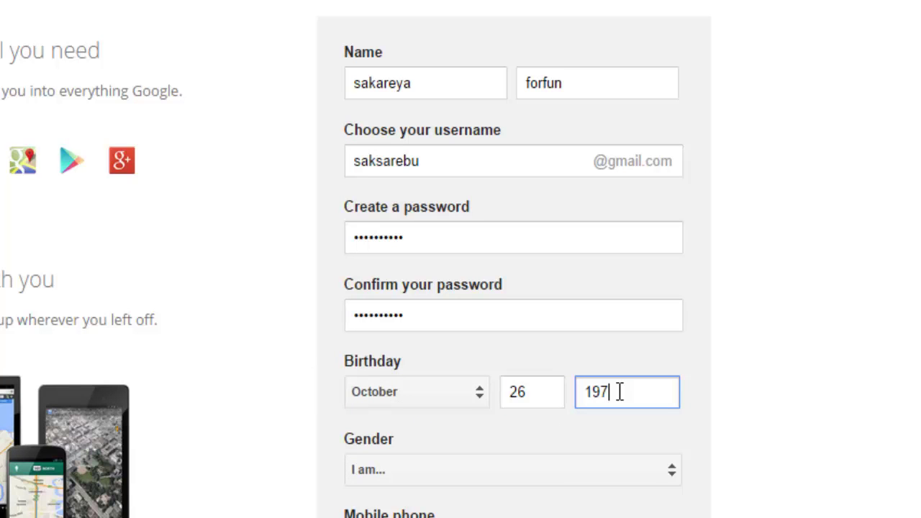
left_click(430, 479)
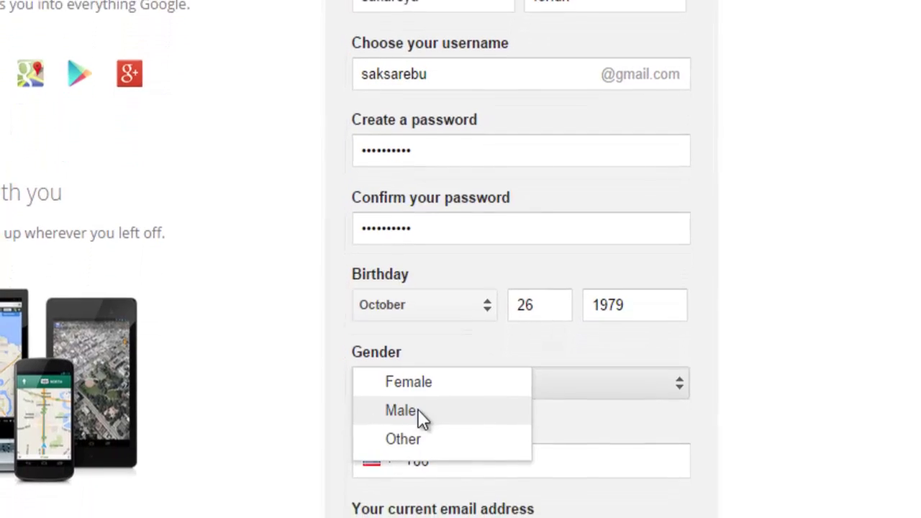
left_click(411, 498)
Step: Type the Thai mobile phone number into the Mobile phone field after +66
scroll(756, 460, "down", 3)
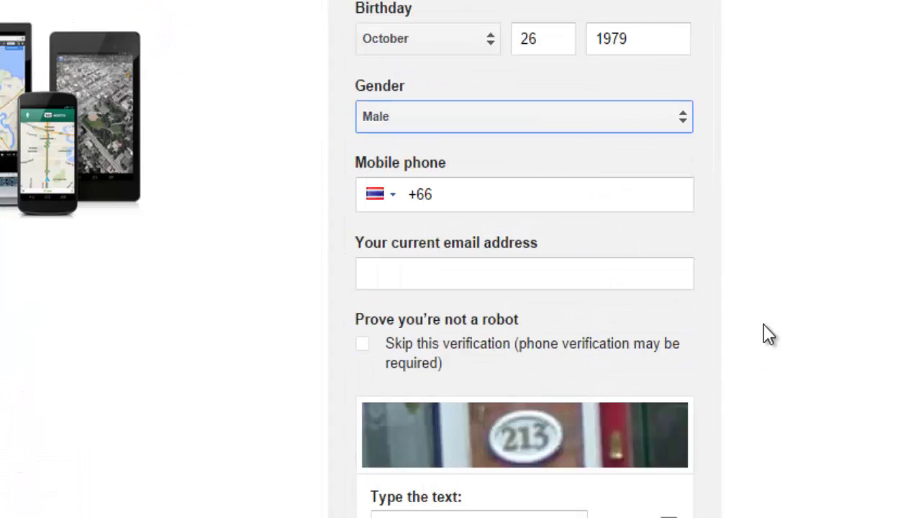
left_click(439, 203)
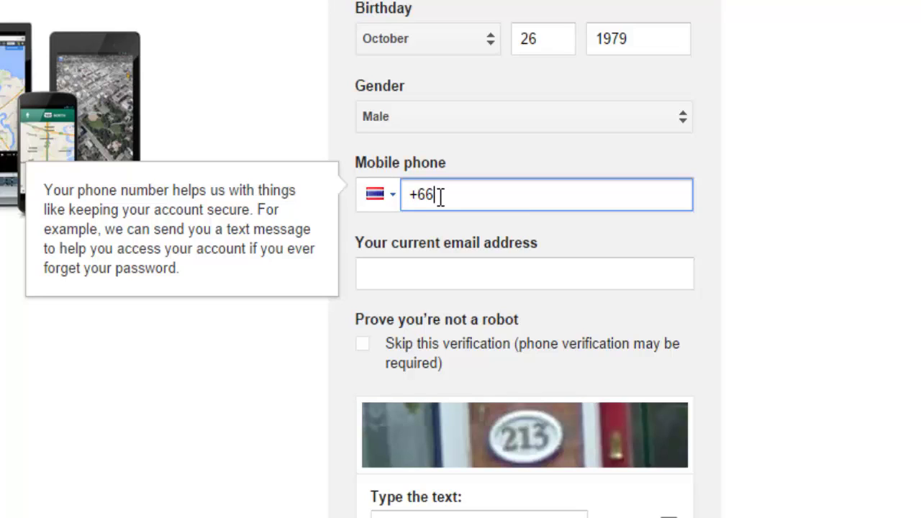
left_click(430, 274)
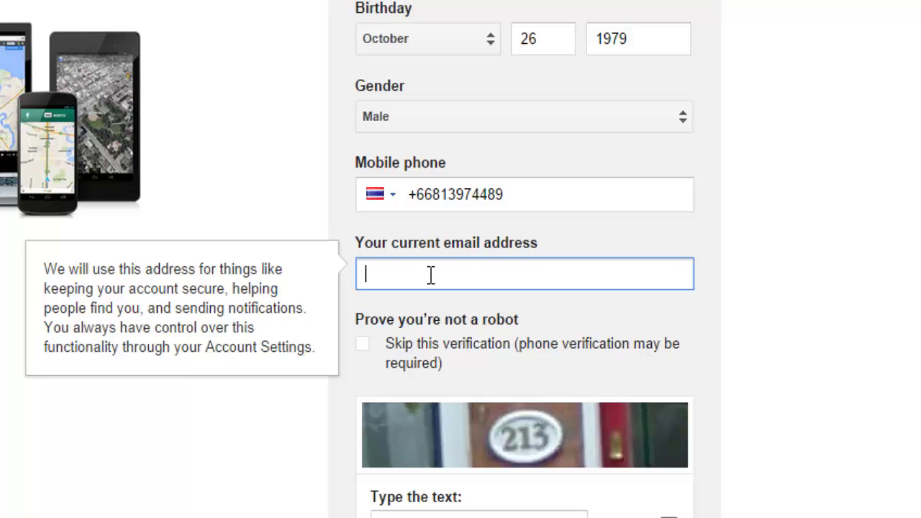
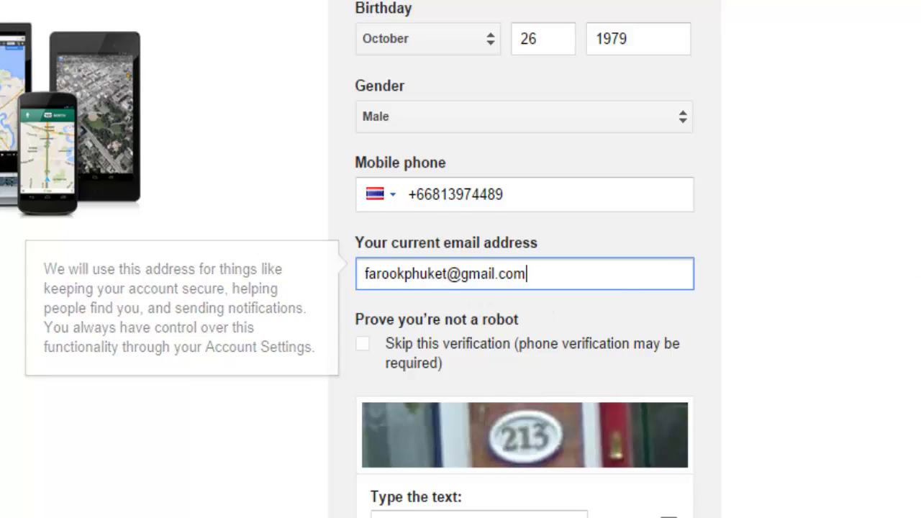
Step: Enter the existing email address in the current email field, then scroll down to the captcha
scroll(594, 281, "down", 3)
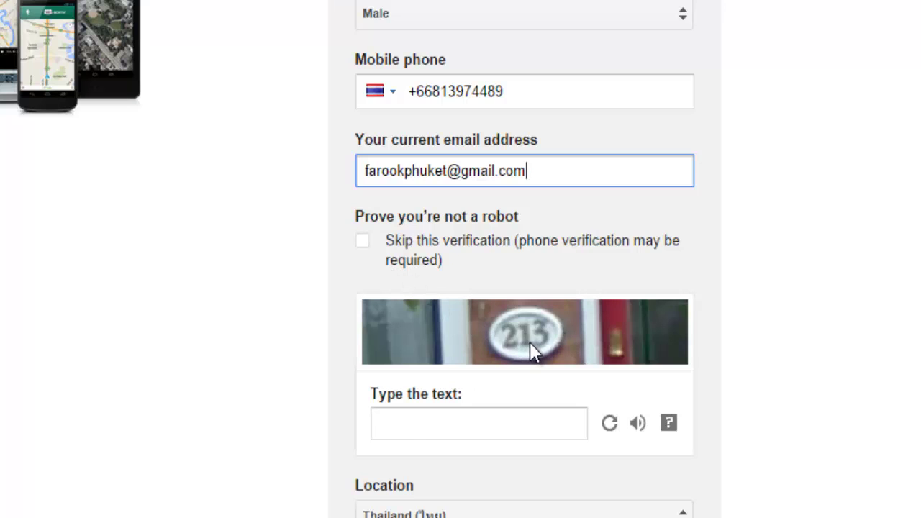
scroll(526, 342, "down", 3)
Step: Answer the captcha and agree to the Terms of Service and Privacy Policy
left_click(471, 311)
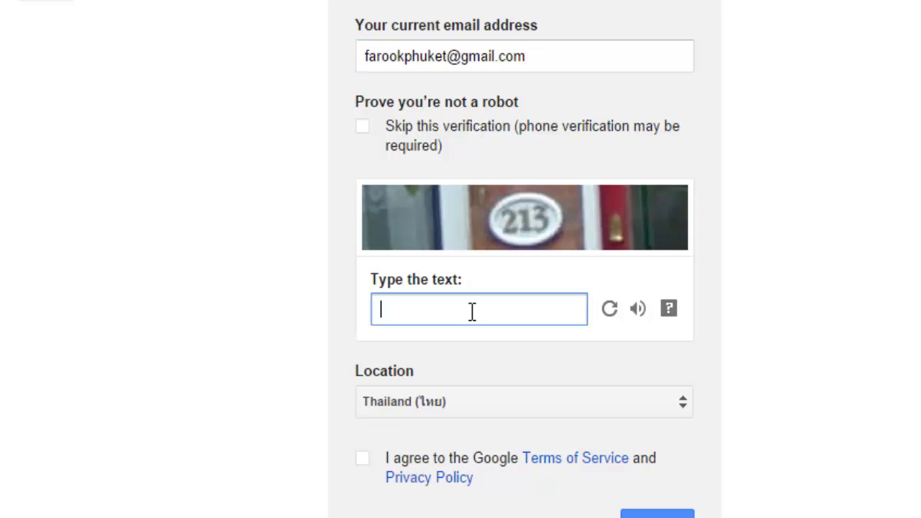
type("213")
scroll(305, 277, "down", 2)
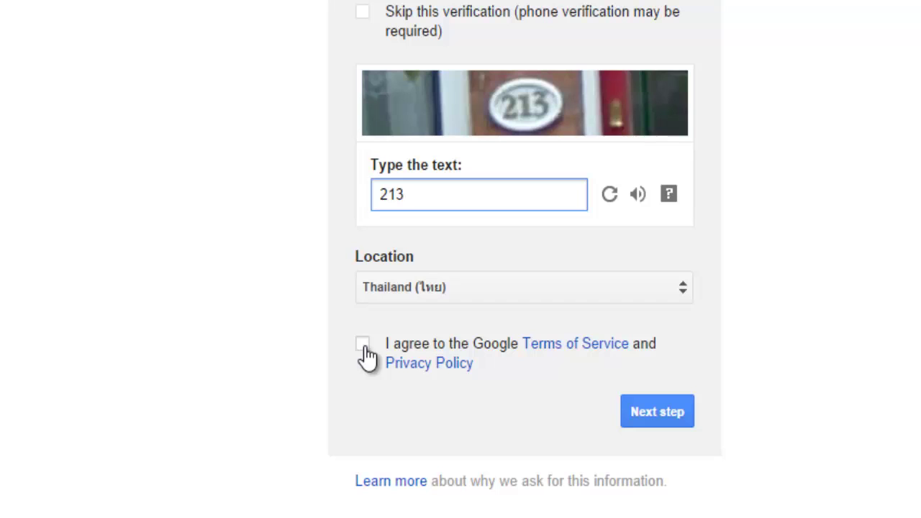
left_click(364, 348)
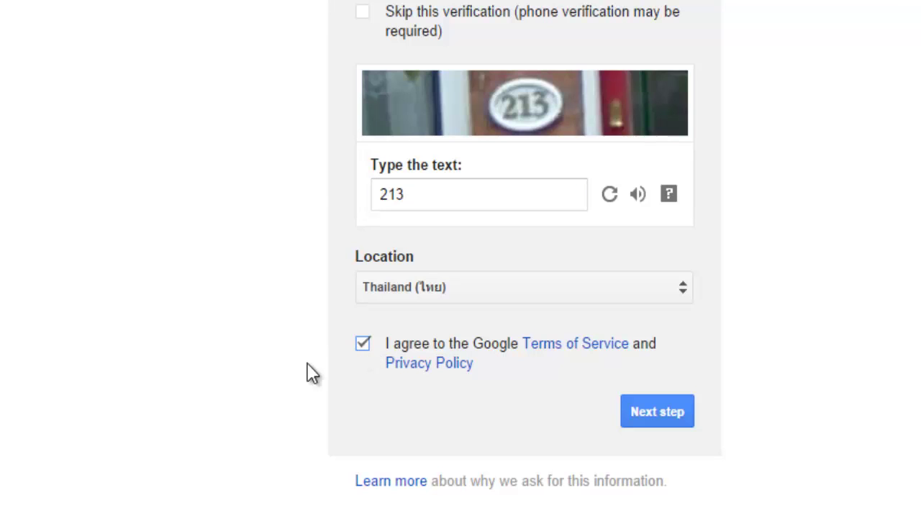
Step: Submit the sign-up form with Next step
scroll(235, 241, "up", 2)
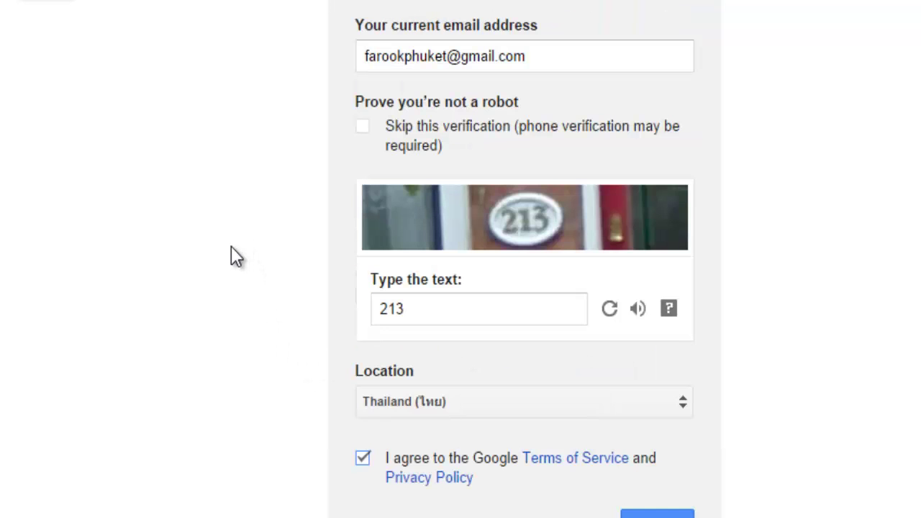
scroll(231, 246, "down", 3)
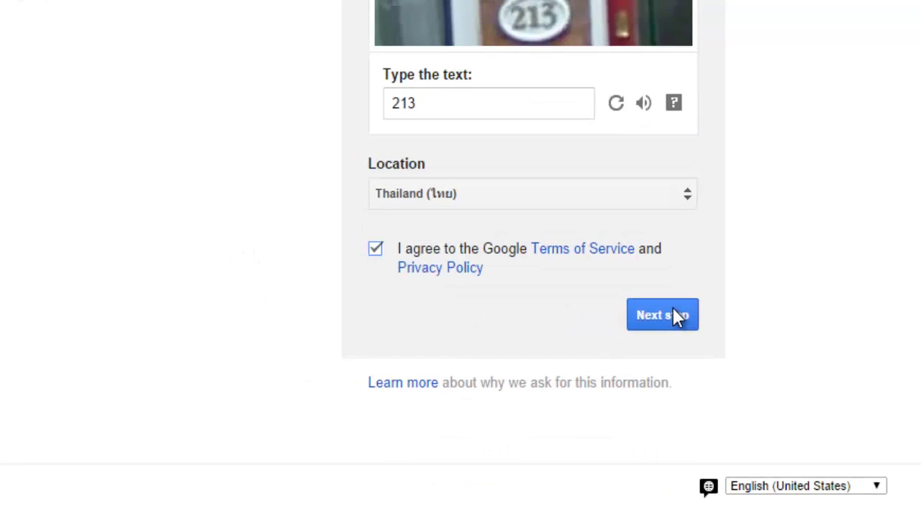
left_click(676, 317)
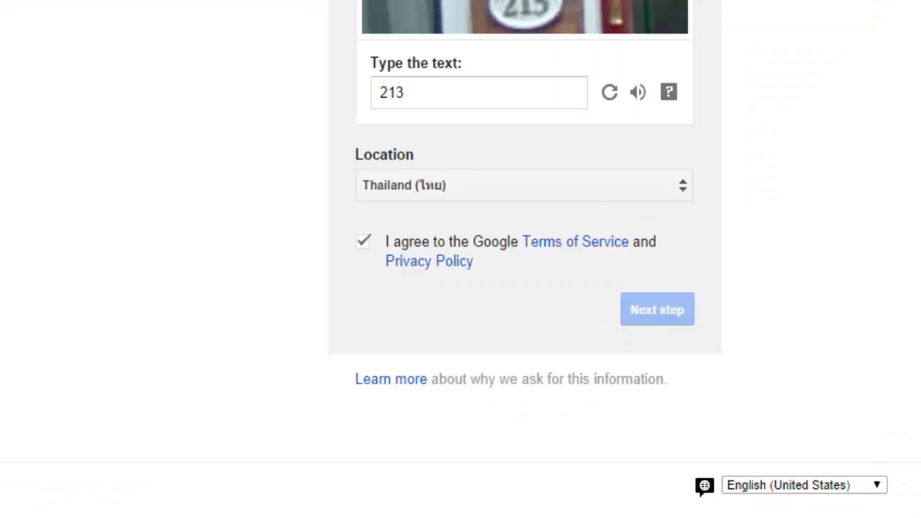
key("alt+Tab")
Step: Add an email line with the new Gmail address below the phone line in the notes
left_click(331, 158)
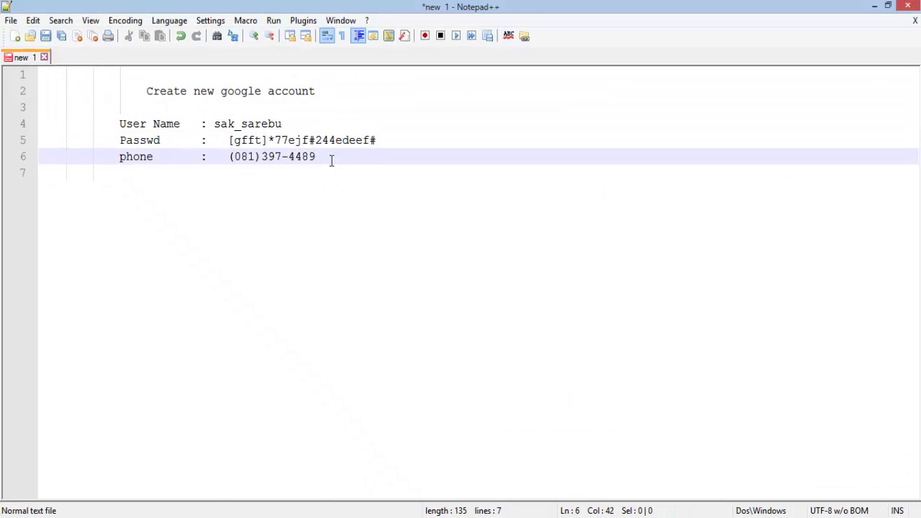
key("Return")
type("email")
key("Tab")
key("Tab")
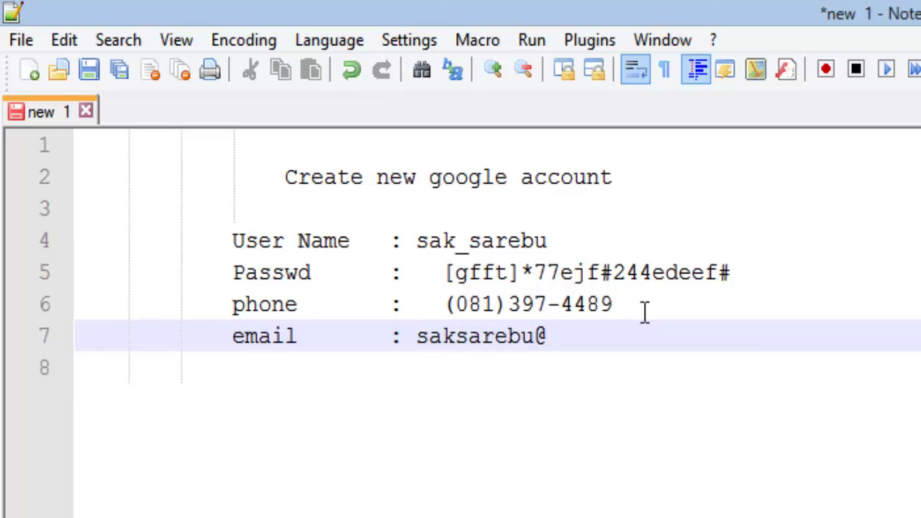
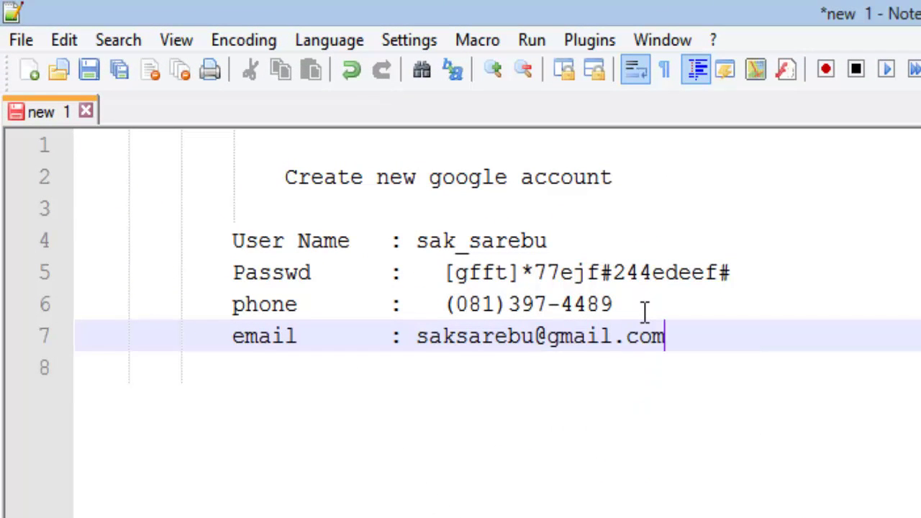
key("alt+Tab")
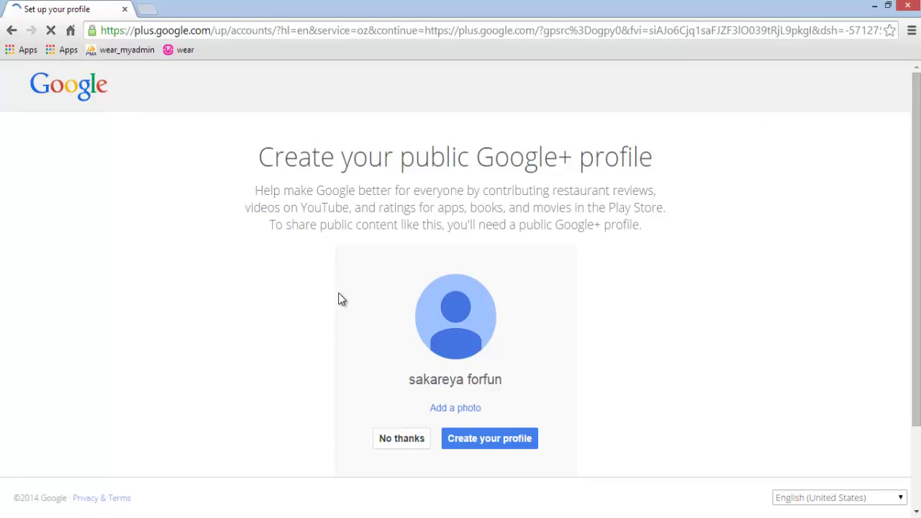
Step: Review the profile page and create the public Google+ profile with the default placeholder picture
scroll(288, 289, "down", 3)
scroll(288, 290, "up", 3)
scroll(323, 352, "down", 1)
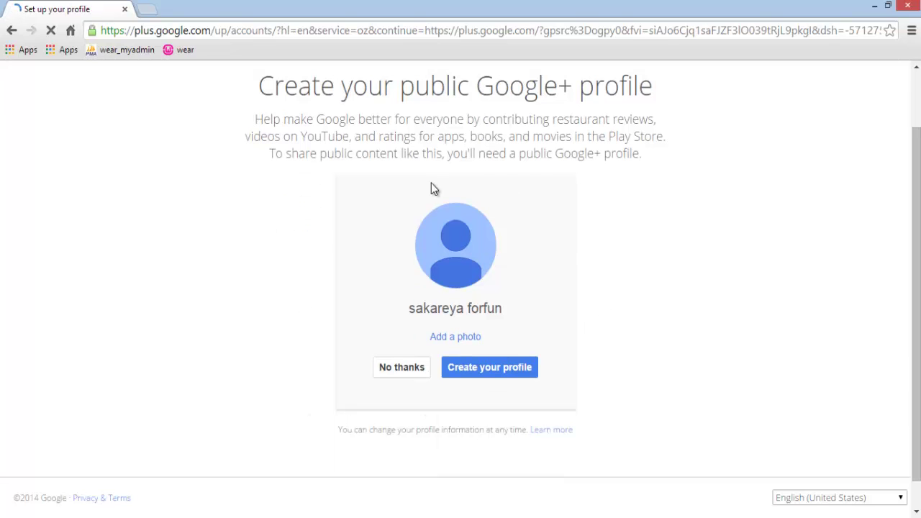
scroll(593, 258, "up", 1)
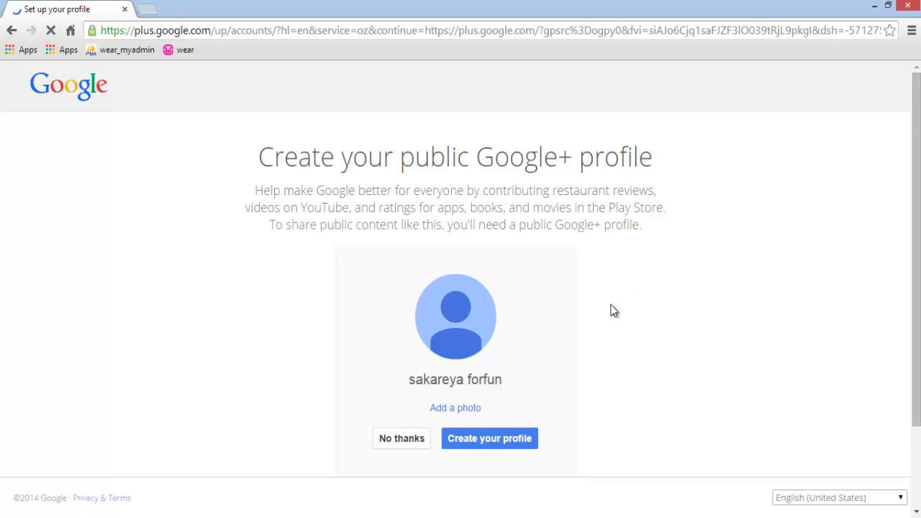
scroll(611, 310, "down", 1)
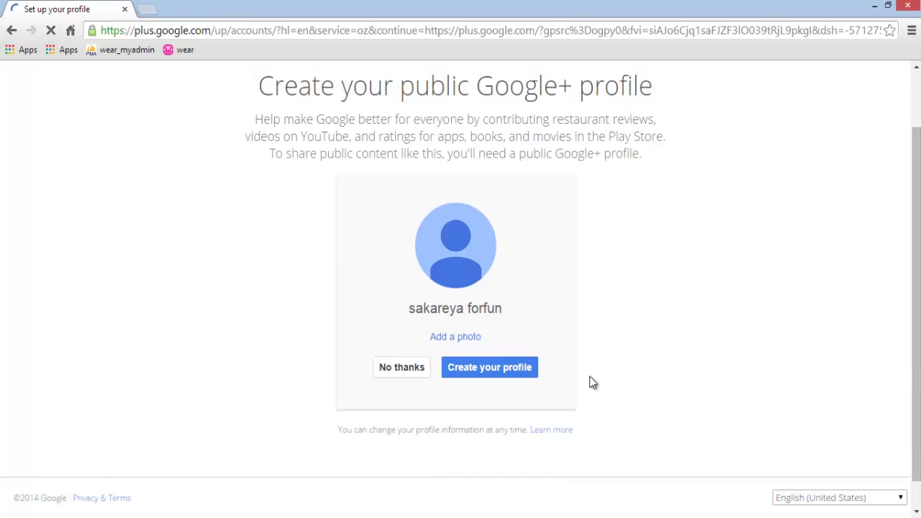
left_click(498, 369)
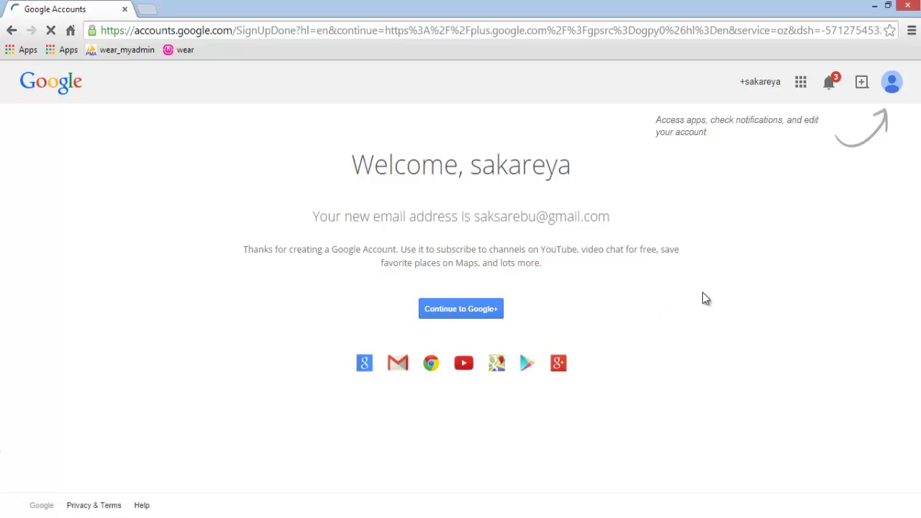
Step: Continue from the Google Accounts welcome page into Google+ setup
left_click(465, 313)
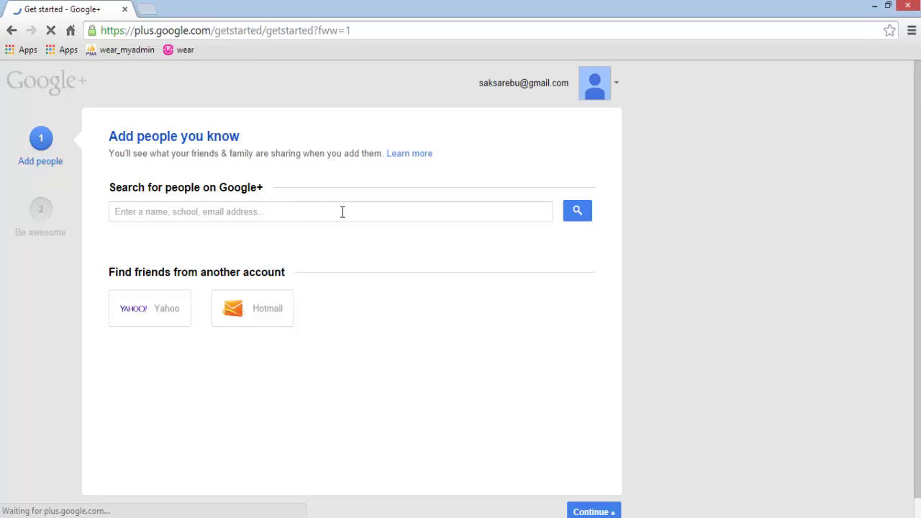
Step: Skip the 'Add people you know' step without adding anyone
scroll(344, 216, "down", 1)
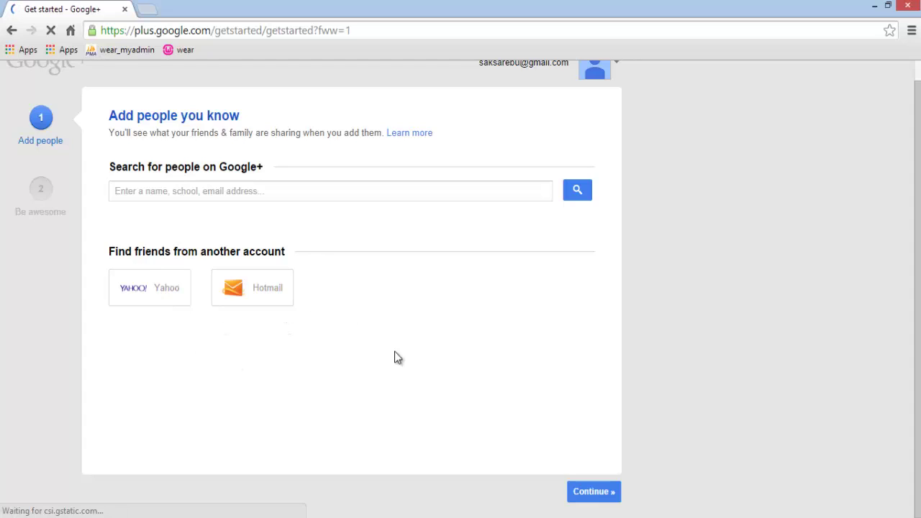
scroll(394, 351, "up", 1)
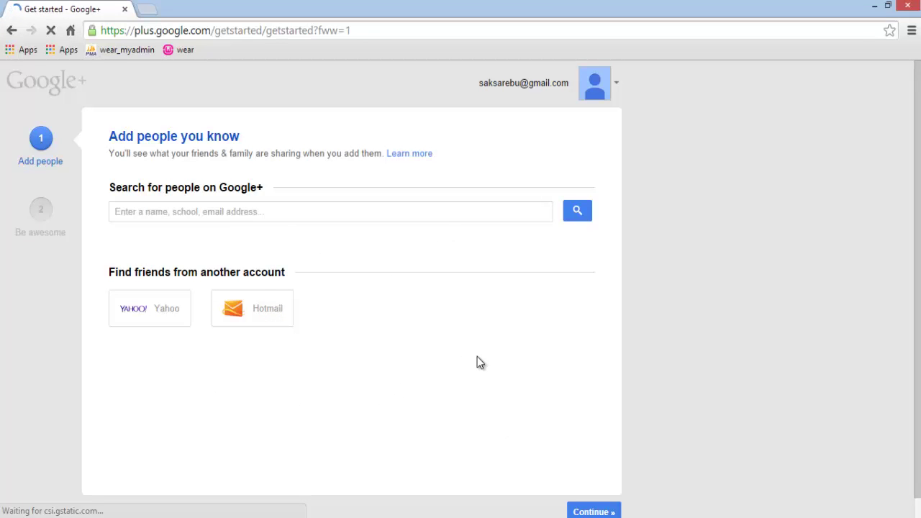
scroll(496, 410, "down", 1)
left_click(599, 512)
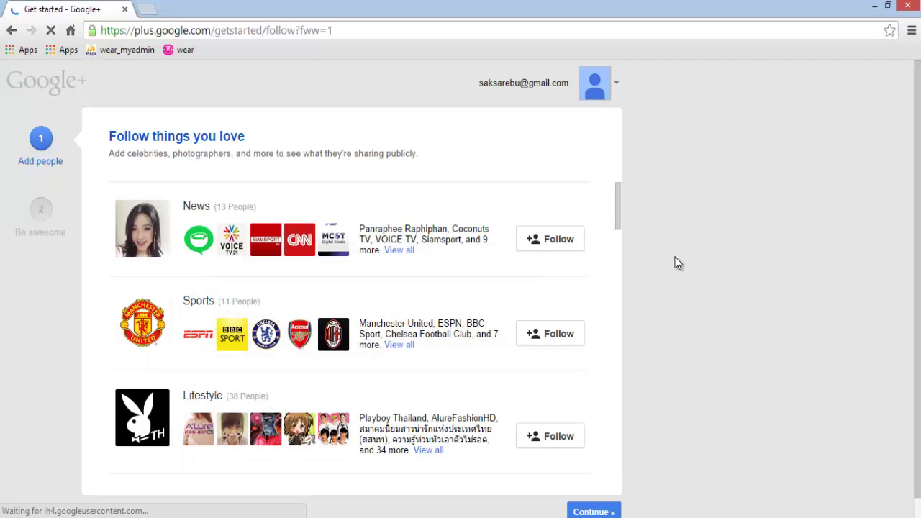
Step: Proceed anyway past the 'You might be lonely' warning about having few people in circles
scroll(728, 323, "down", 1)
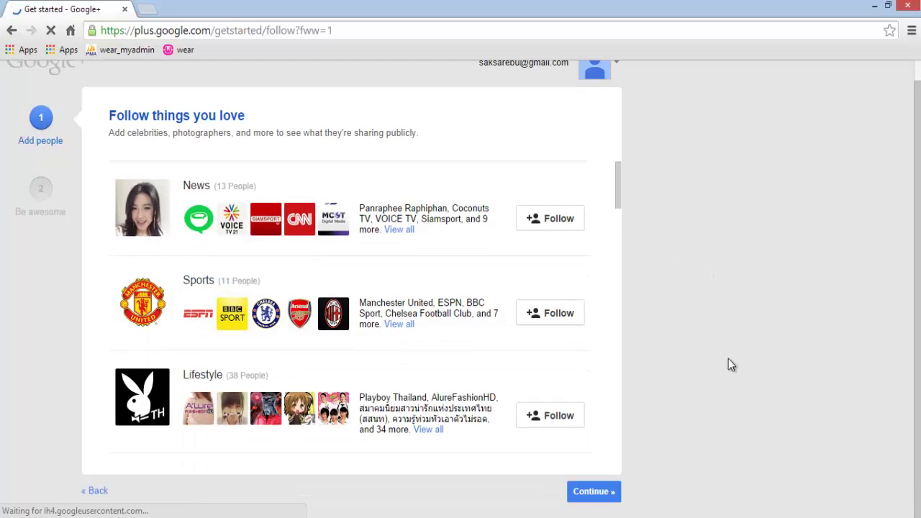
scroll(734, 372, "up", 1)
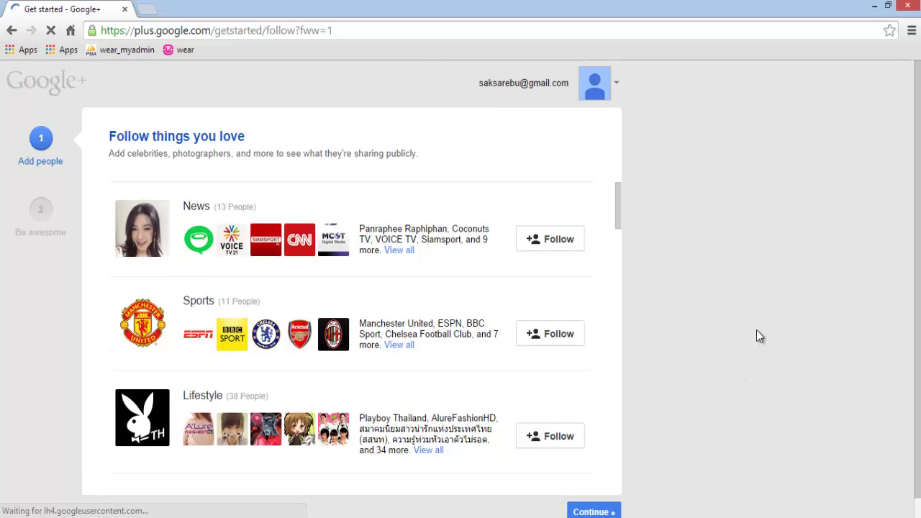
scroll(760, 336, "down", 1)
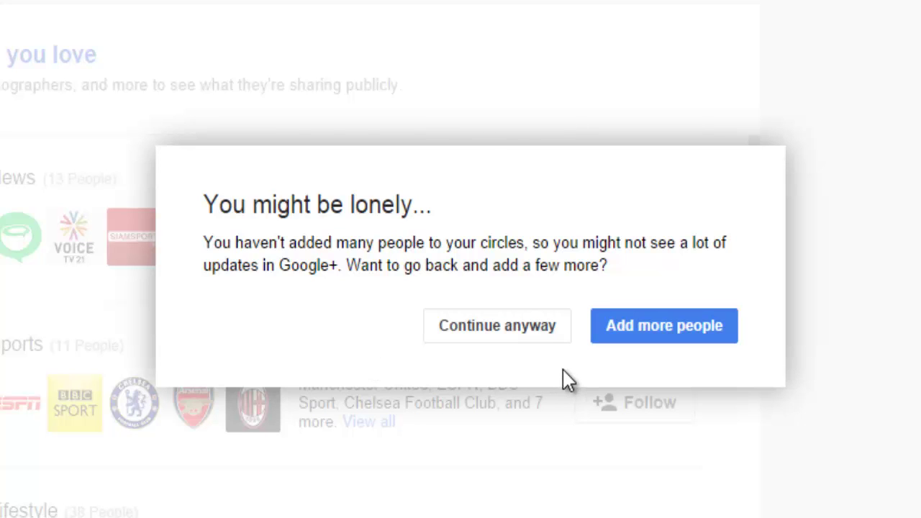
left_click(483, 323)
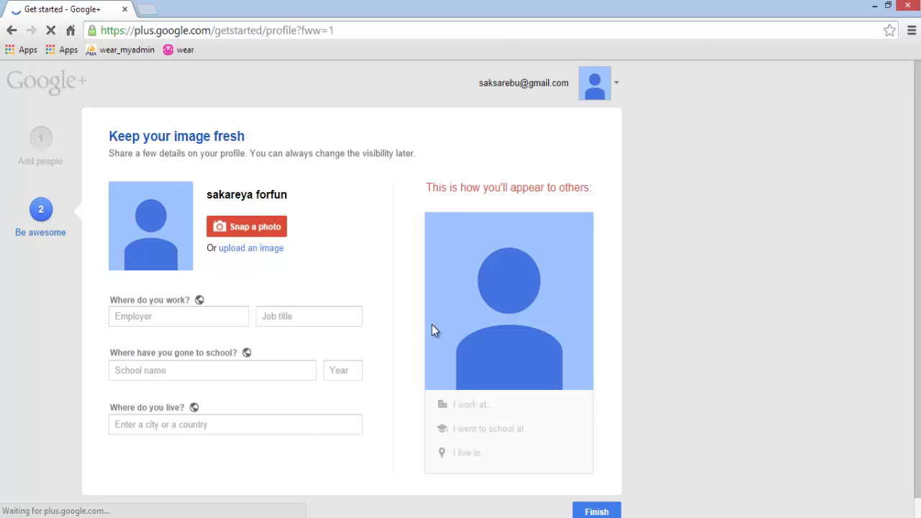
Step: Leave work, school and location blank and open a new blank browser tab
scroll(428, 332, "down", 1)
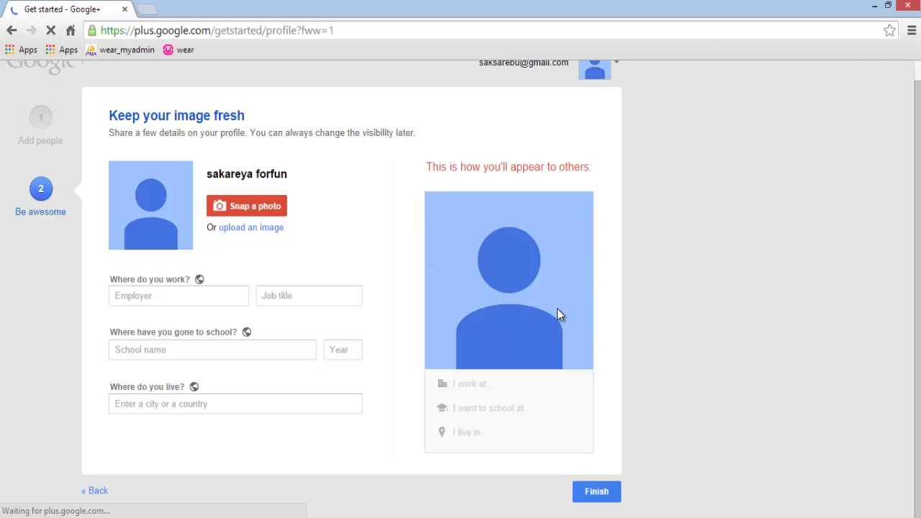
scroll(696, 324, "up", 1)
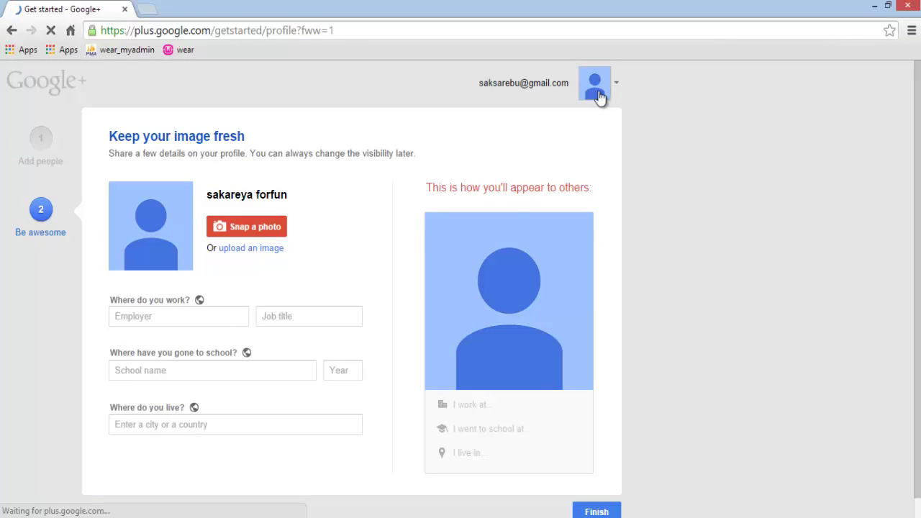
left_click(148, 10)
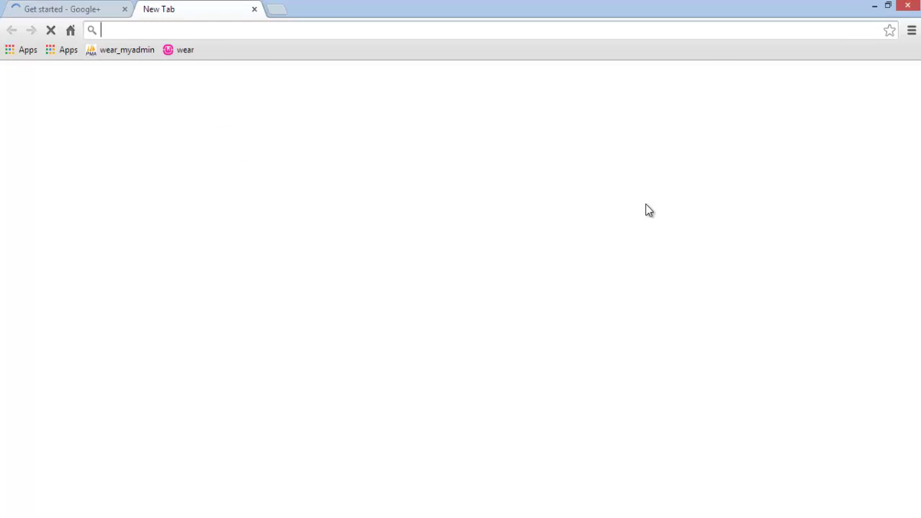
Step: From the Google home page, search for 'google+ photo profile'
left_click(71, 32)
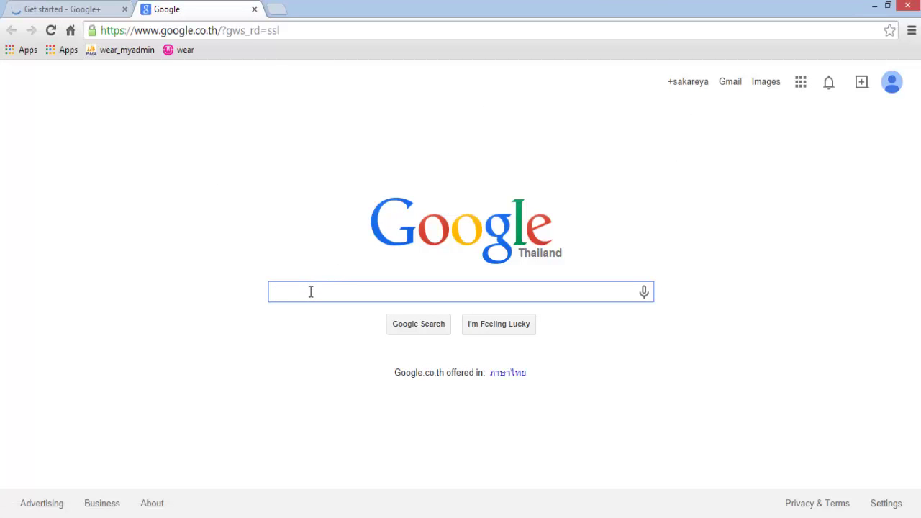
type("goo")
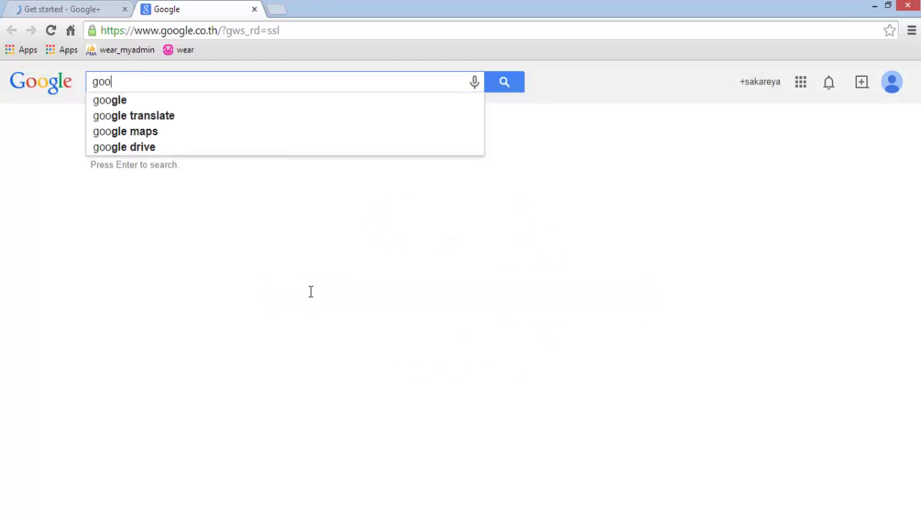
type("gle+")
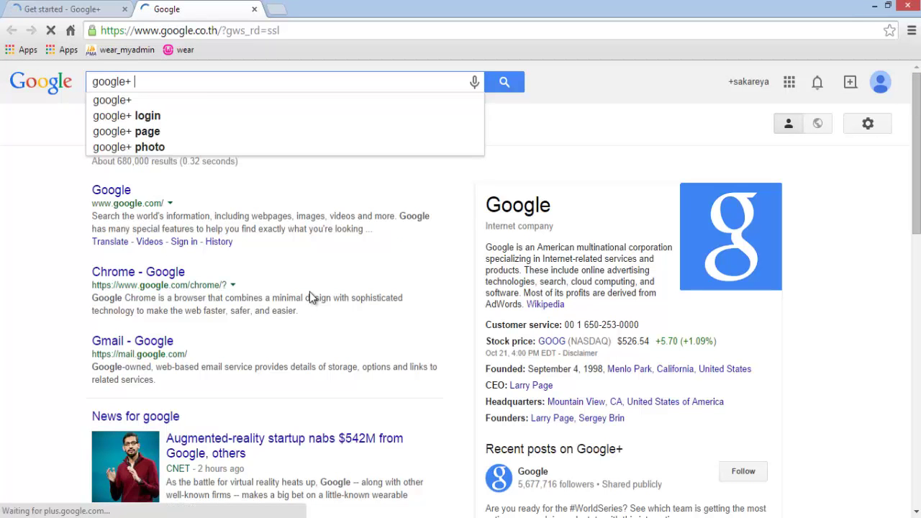
type(" phot")
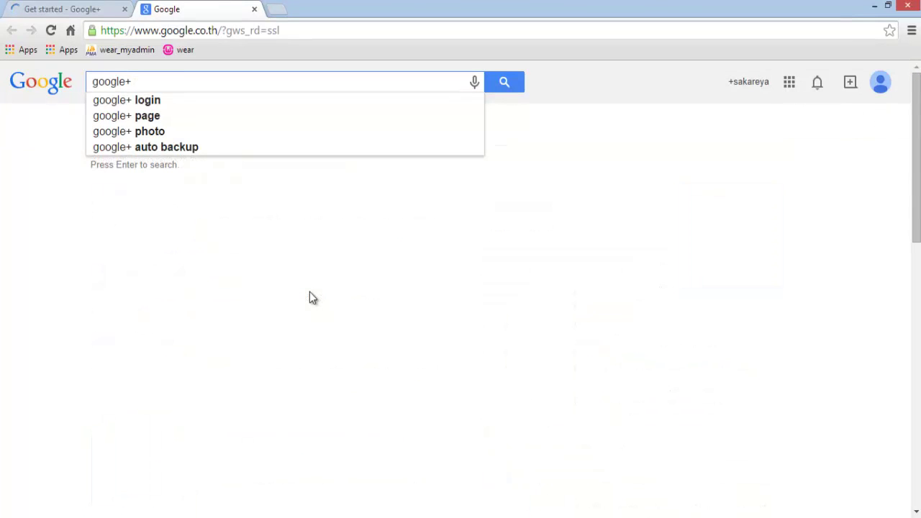
type("o")
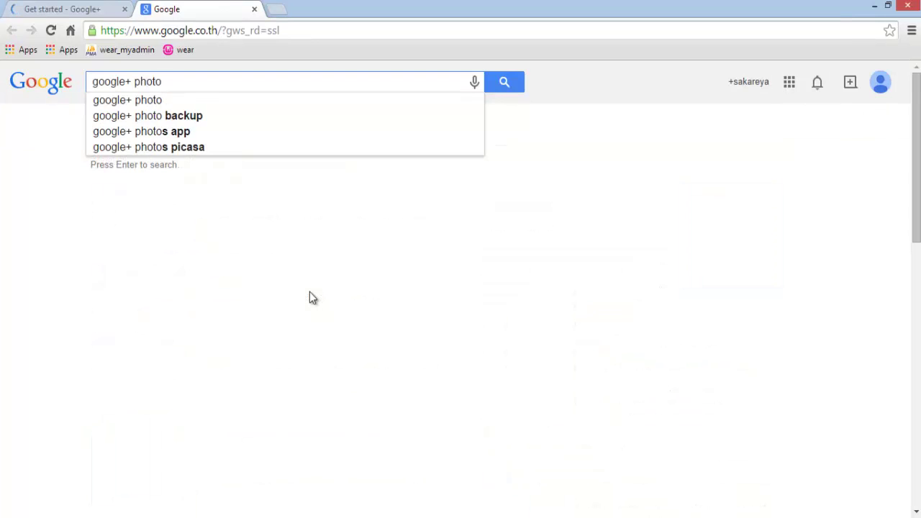
type(" pr")
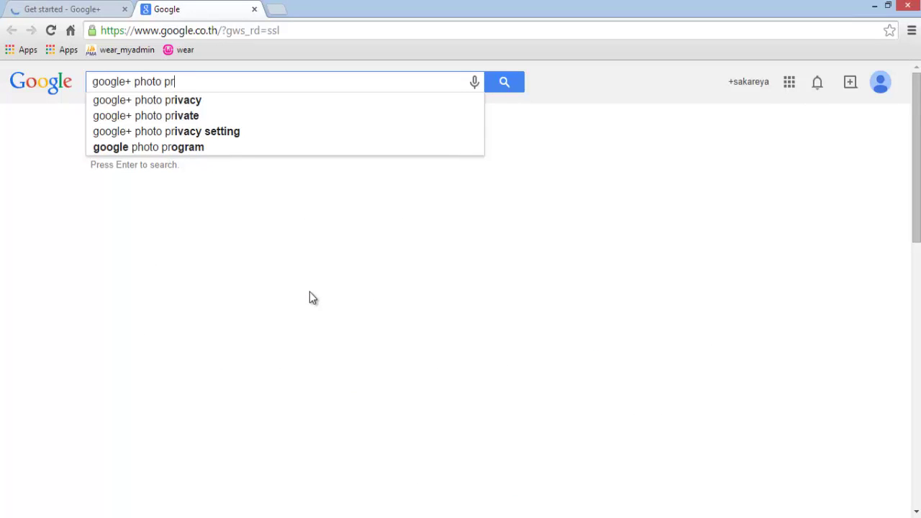
type("ofile")
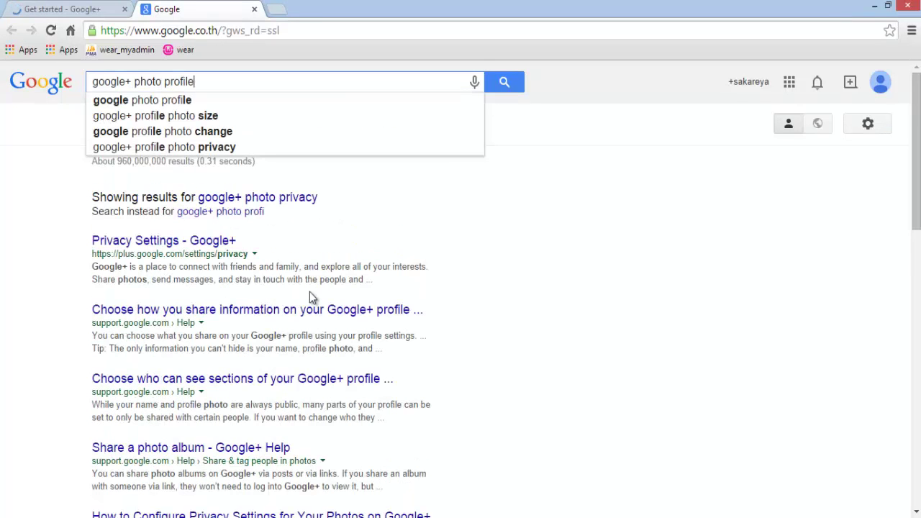
key("Return")
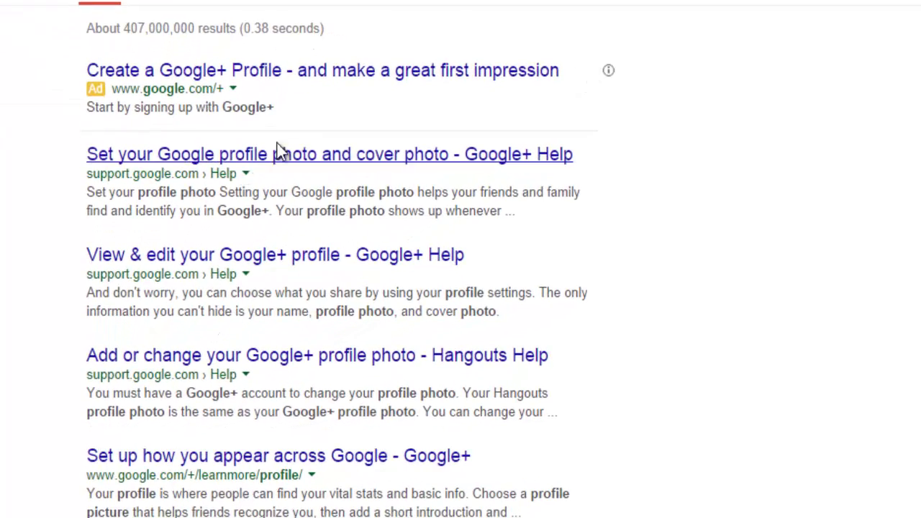
Step: Open the 'Set your Google profile photo and cover photo' article in a new tab and scroll to its cover photo steps
middle_click(261, 165)
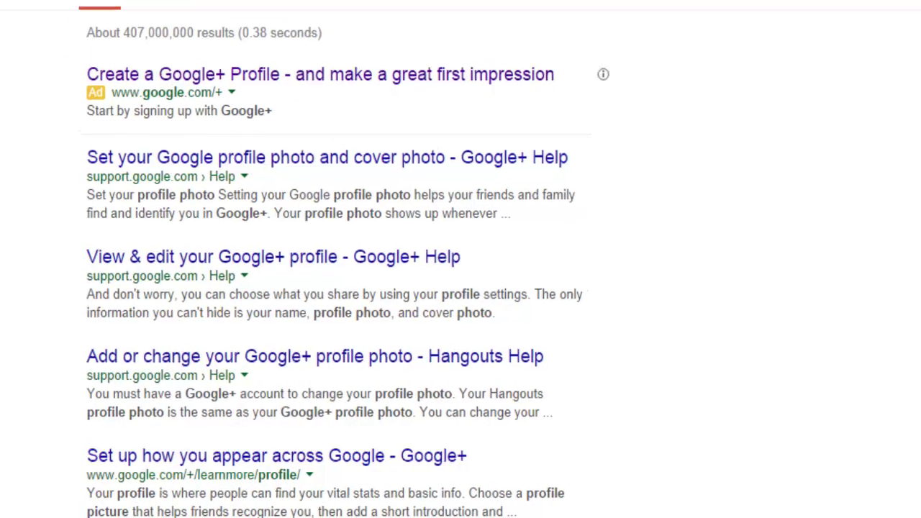
left_click(338, 10)
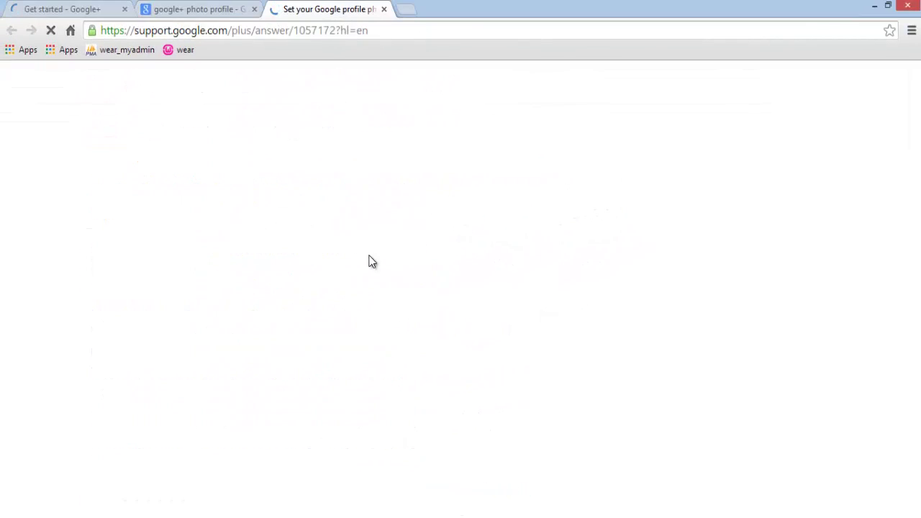
scroll(426, 350, "down", 2)
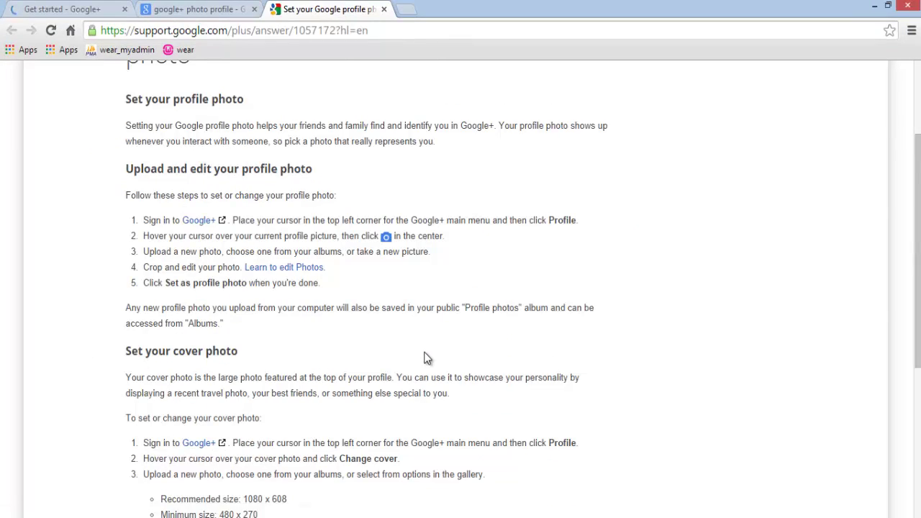
scroll(468, 368, "down", 3)
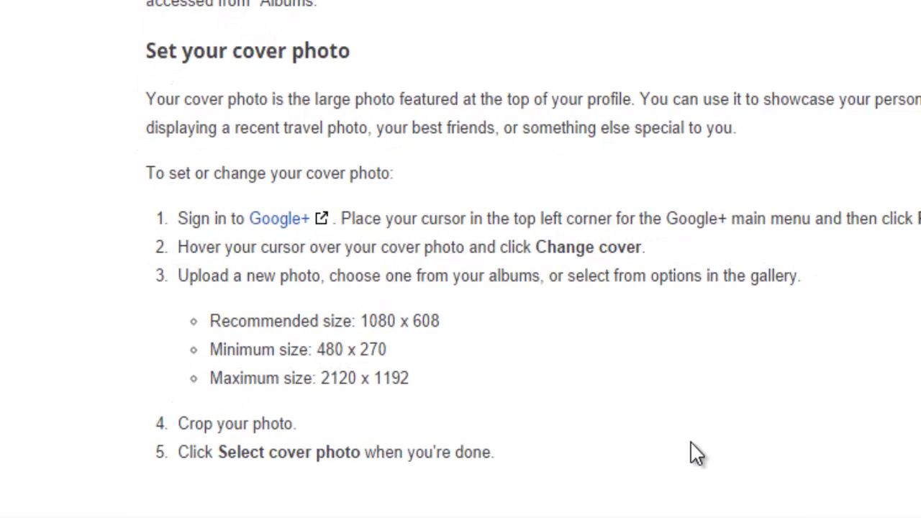
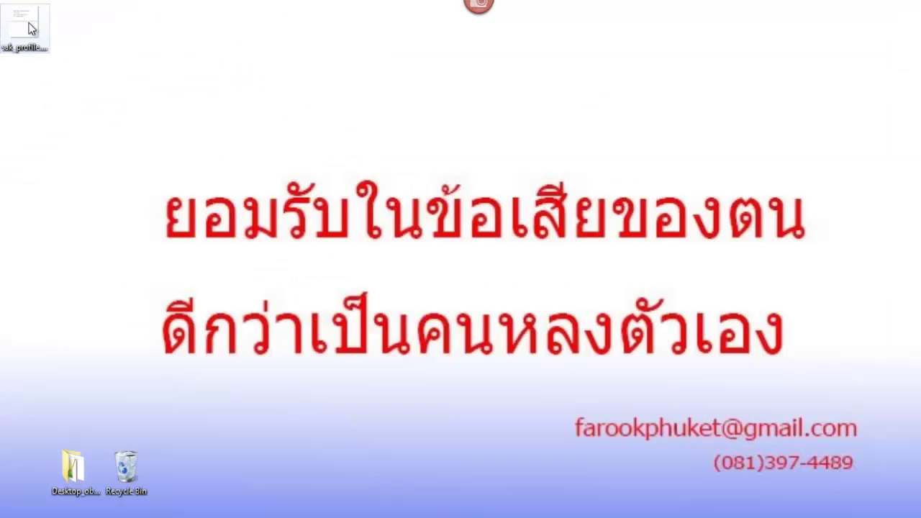
Step: Place sak_profile.jpg on the desktop, preview it in Picasa, and return to the Google+ setup tab
left_click_drag(29, 40, 179, 169)
double_click(181, 164)
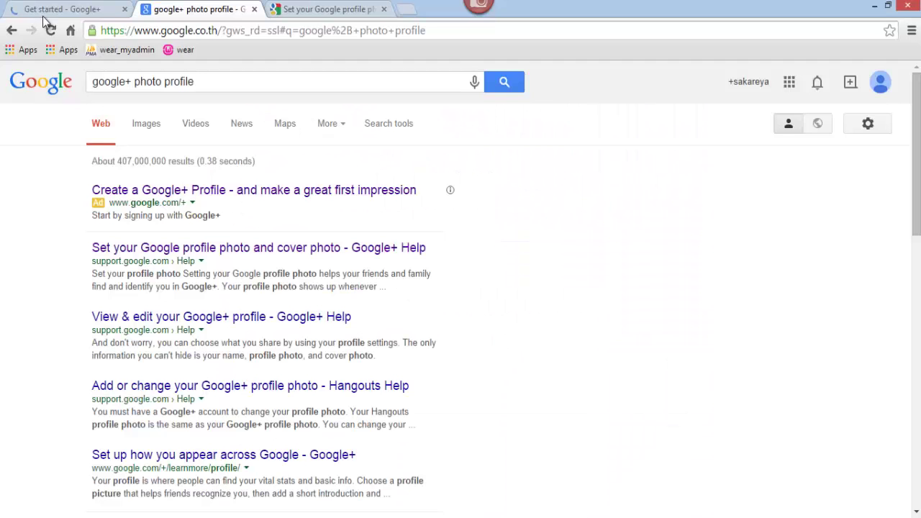
left_click(57, 9)
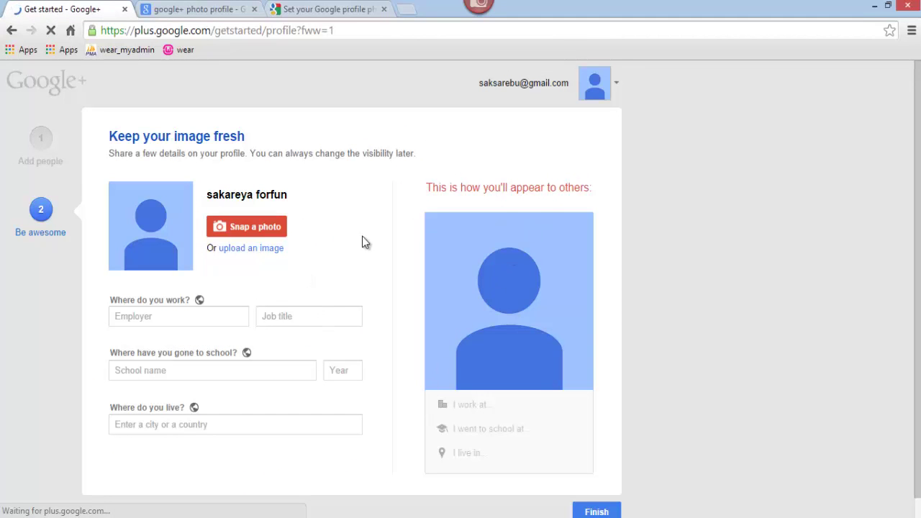
Step: Upload sak_profile.jpg from the computer as the Google+ profile image
left_click(243, 249)
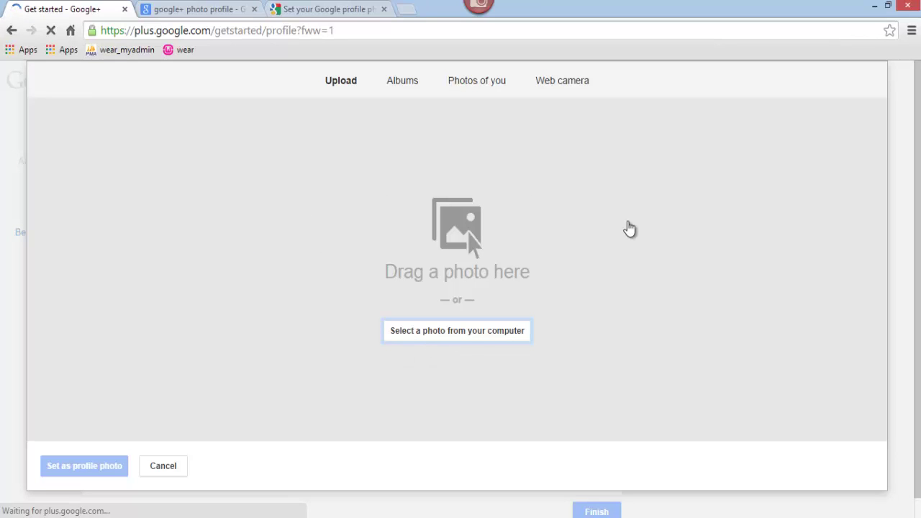
left_click(461, 332)
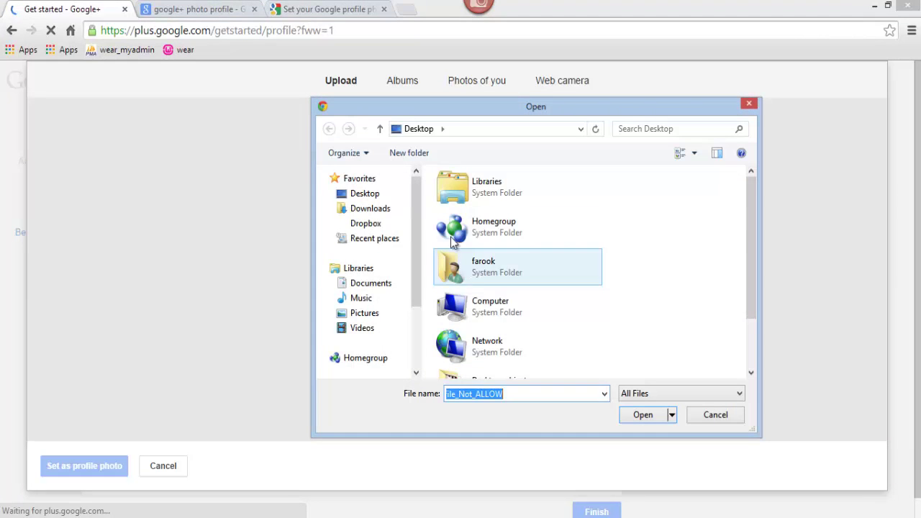
left_click_drag(752, 264, 746, 349)
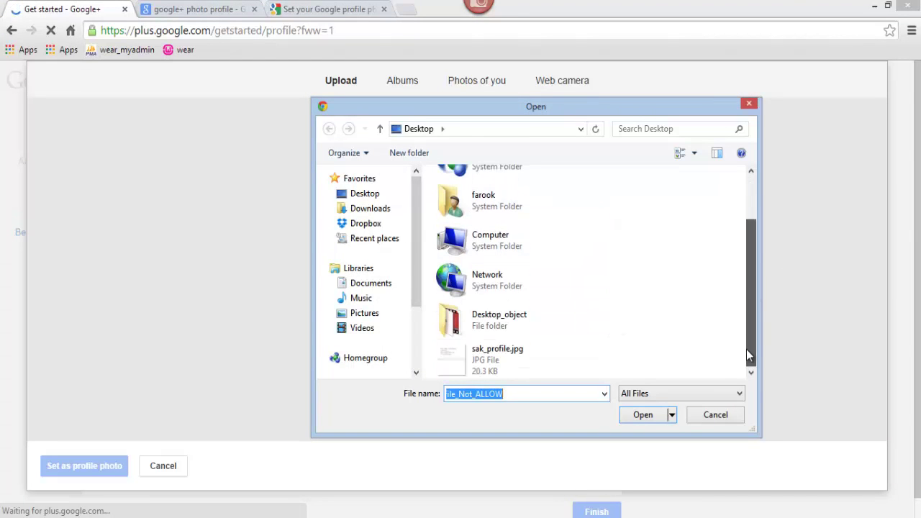
left_click(536, 356)
left_click(643, 415)
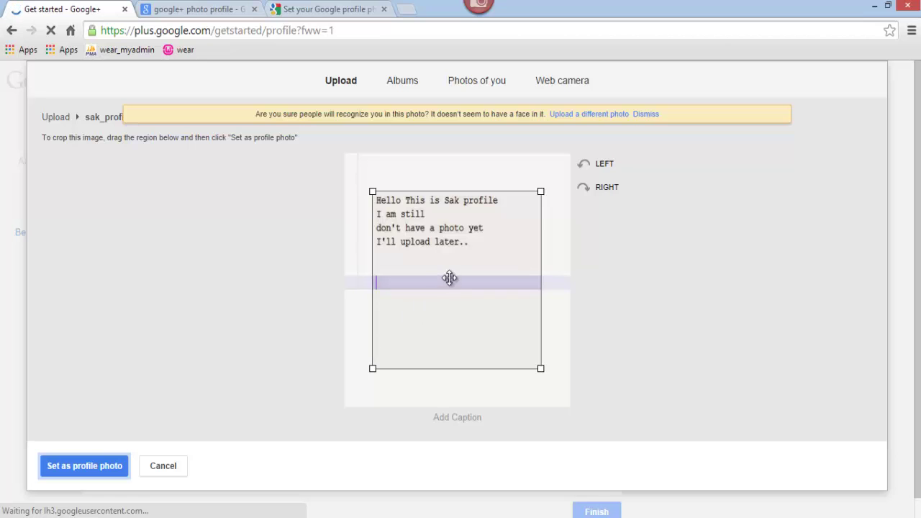
Step: Move the crop square up and left over the text and enlarge it slightly
left_click_drag(448, 278, 432, 240)
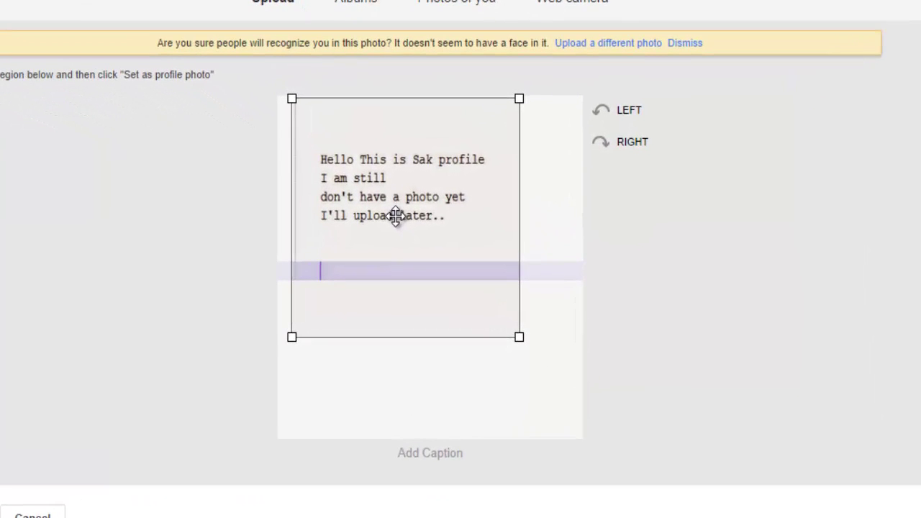
left_click_drag(397, 214, 381, 211)
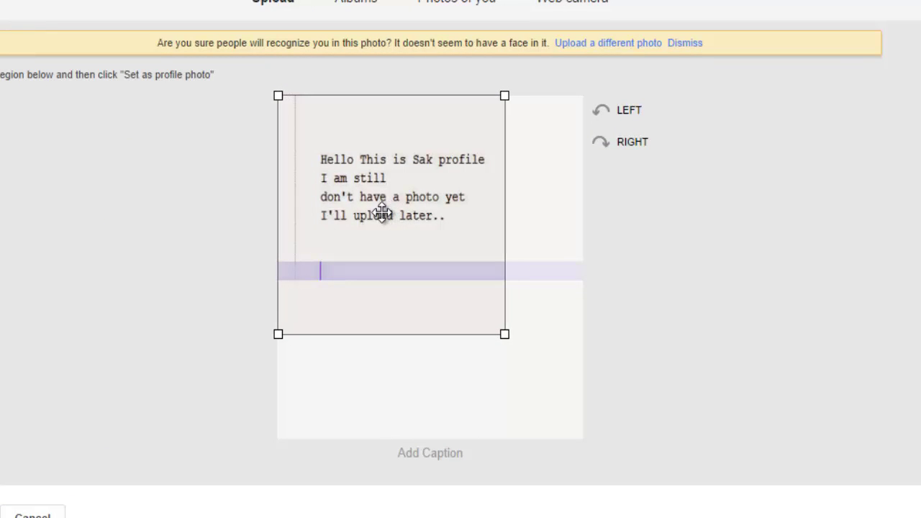
left_click_drag(505, 334, 511, 340)
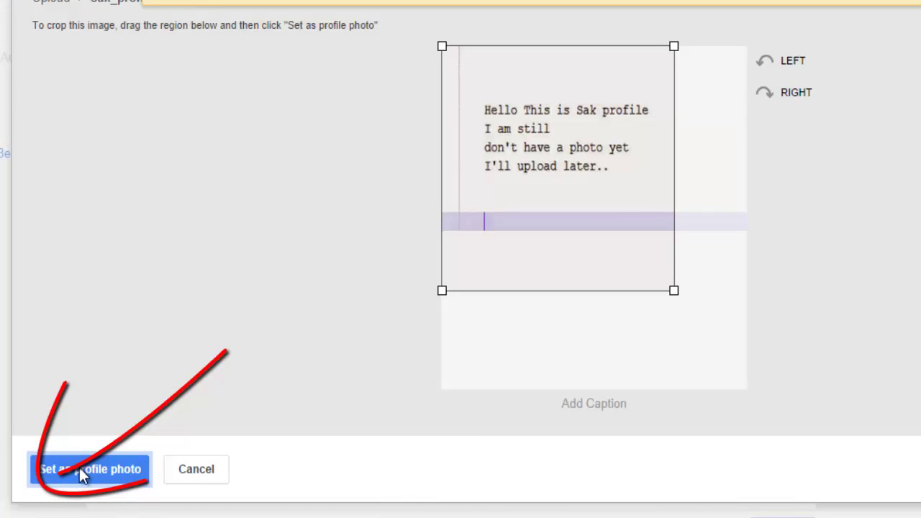
Step: Set the cropped sak_profile picture as profile photo and finish Google+ setup
left_click(79, 469)
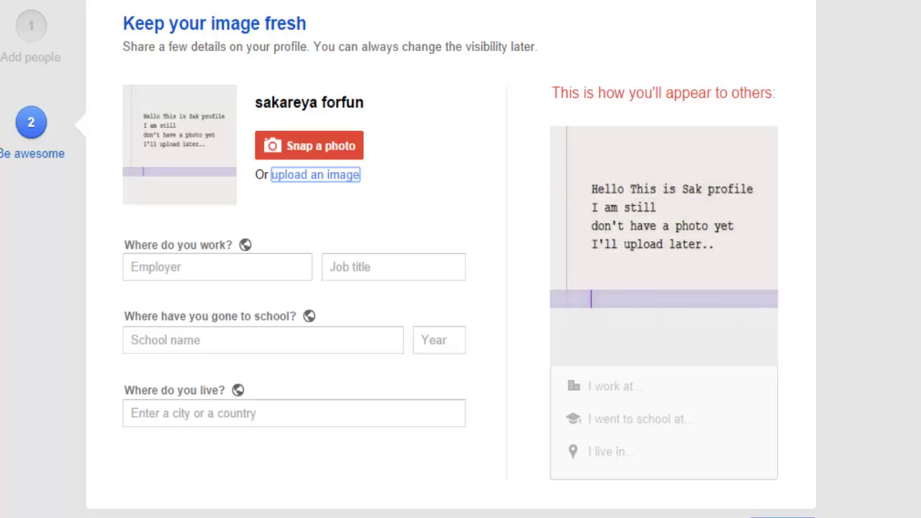
scroll(910, 446, "down", 1)
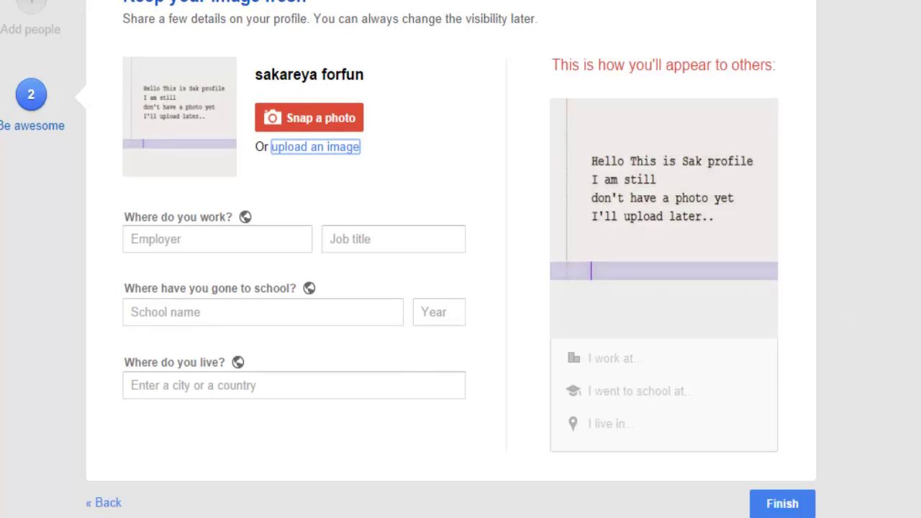
left_click(795, 506)
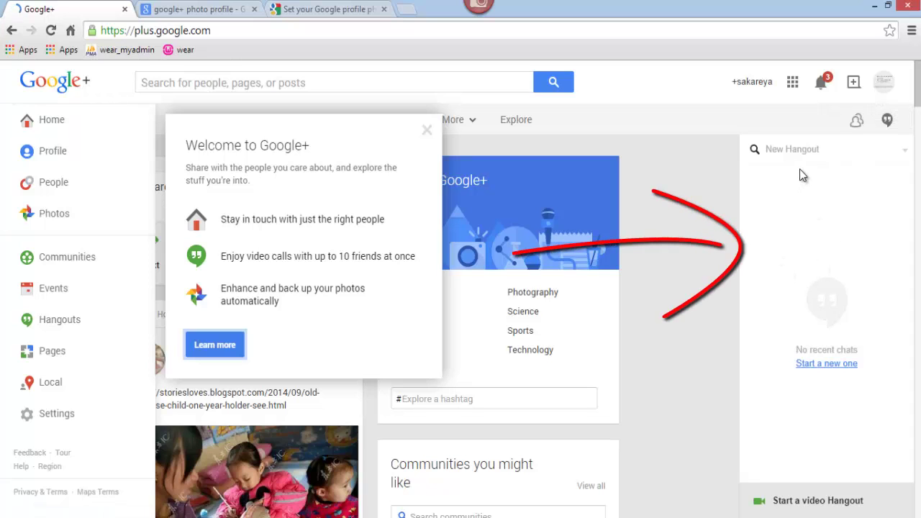
Step: Dismiss the Welcome to Google+ message and briefly view the notifications list
left_click(425, 132)
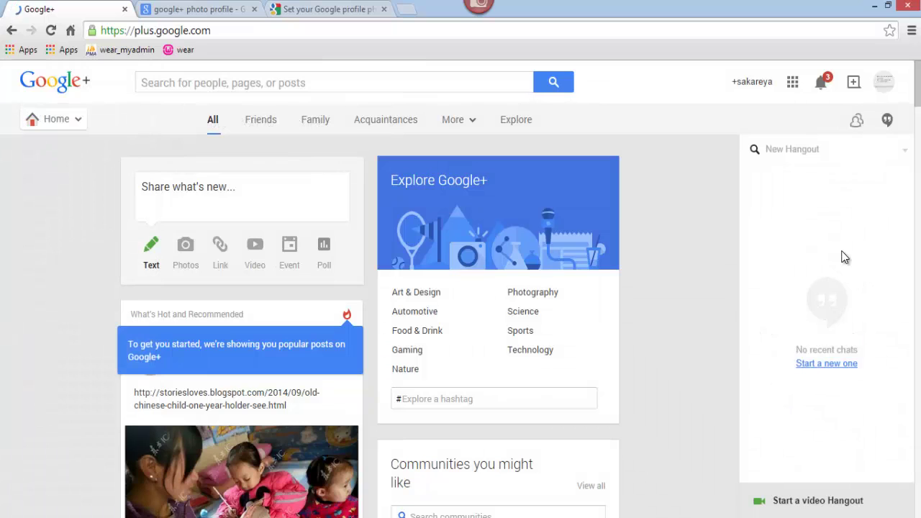
left_click(823, 81)
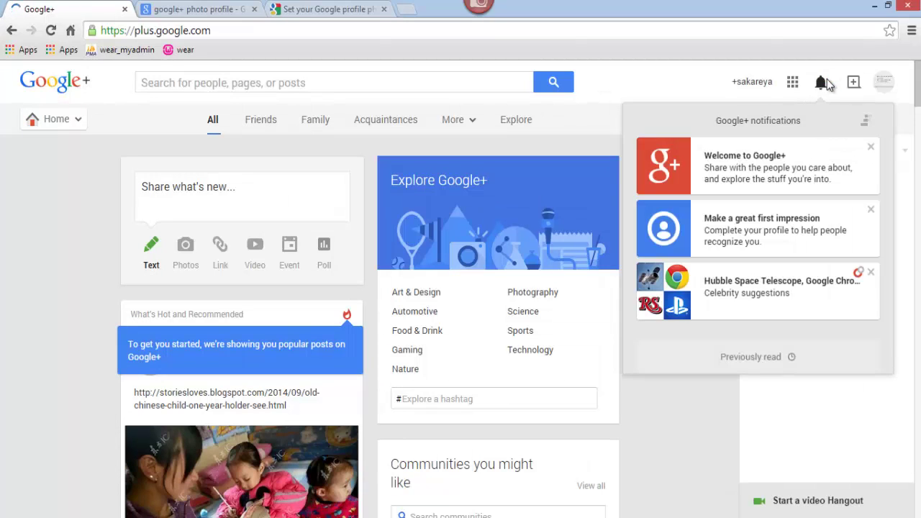
left_click(822, 83)
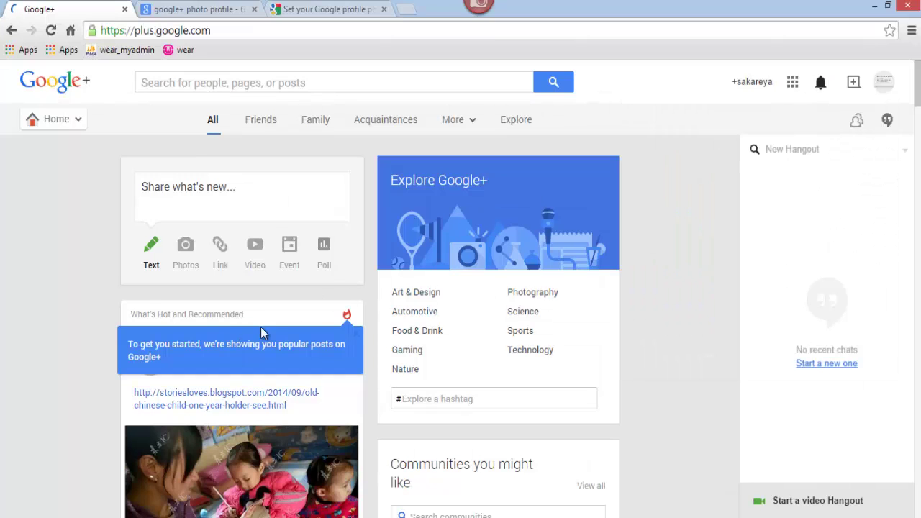
Step: Start a post, view its sharing options, cancel it, and show the Google apps list
left_click(195, 195)
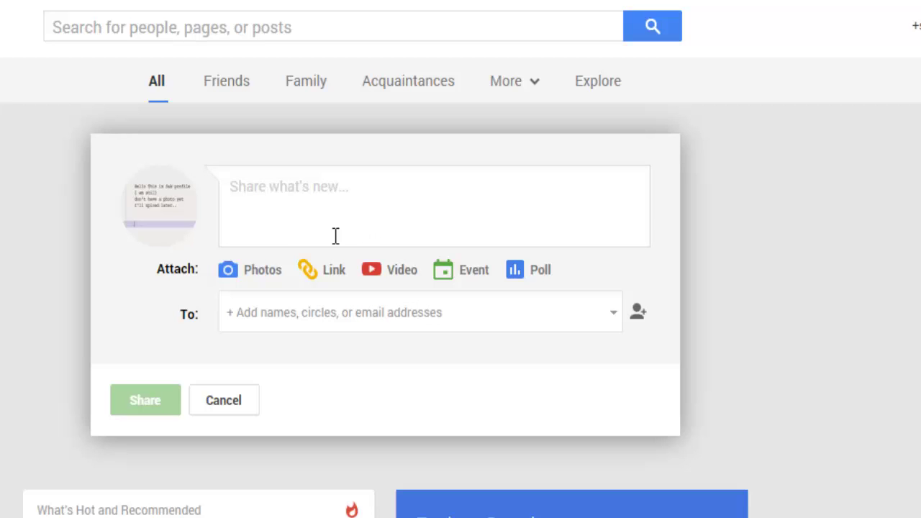
left_click(241, 320)
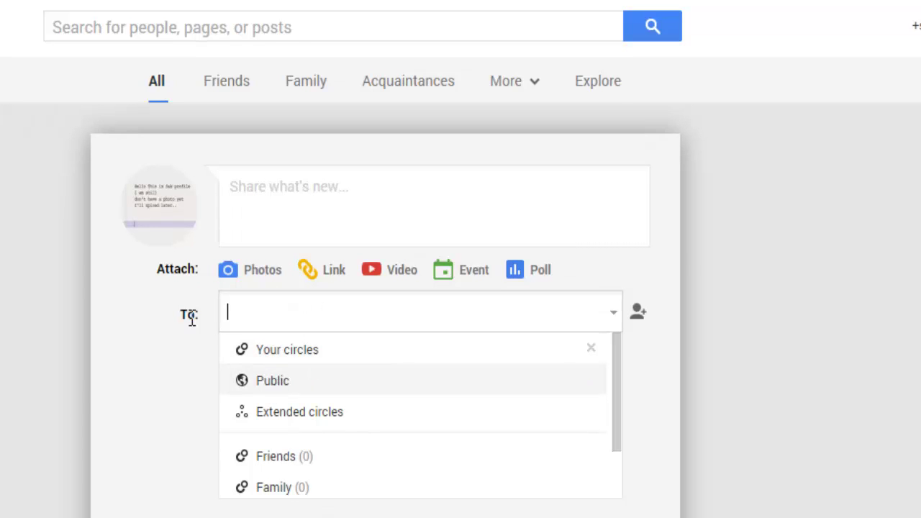
left_click(39, 393)
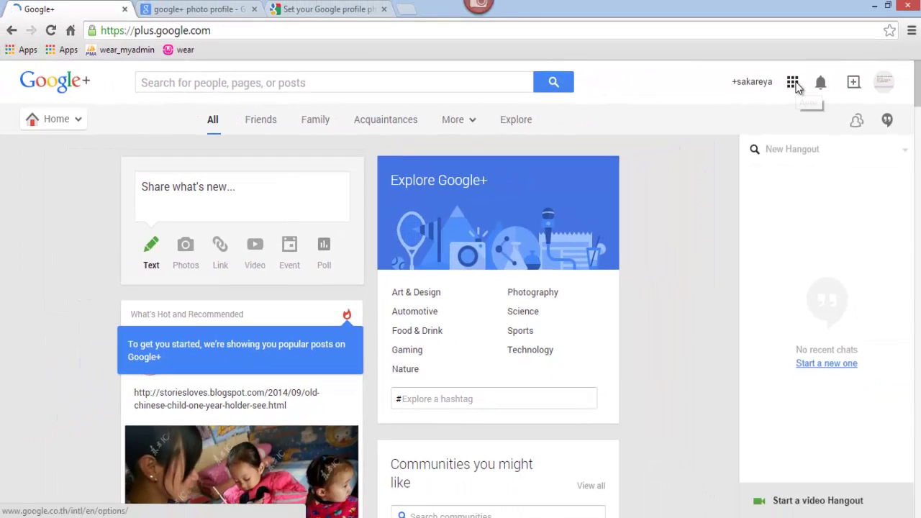
left_click(793, 83)
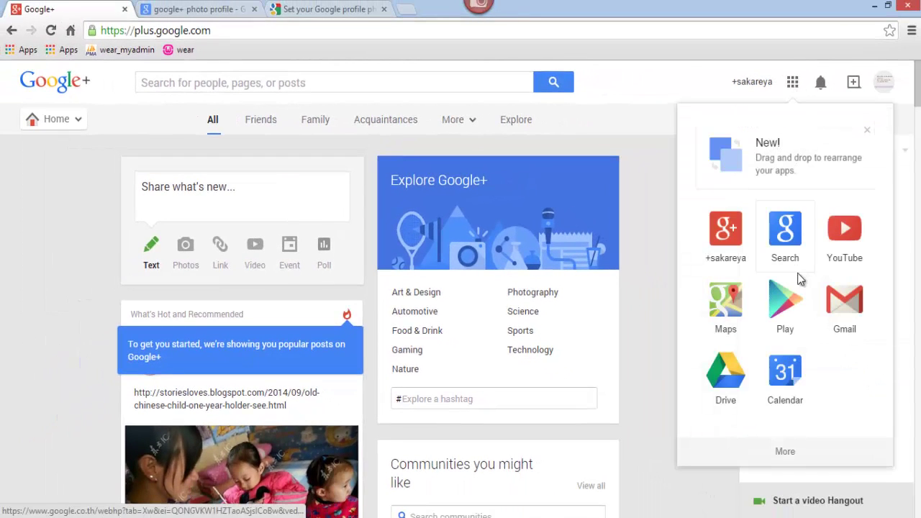
Step: Open Gmail, dismiss its introduction, and show the Social tab's Google+ welcome email
left_click(845, 306)
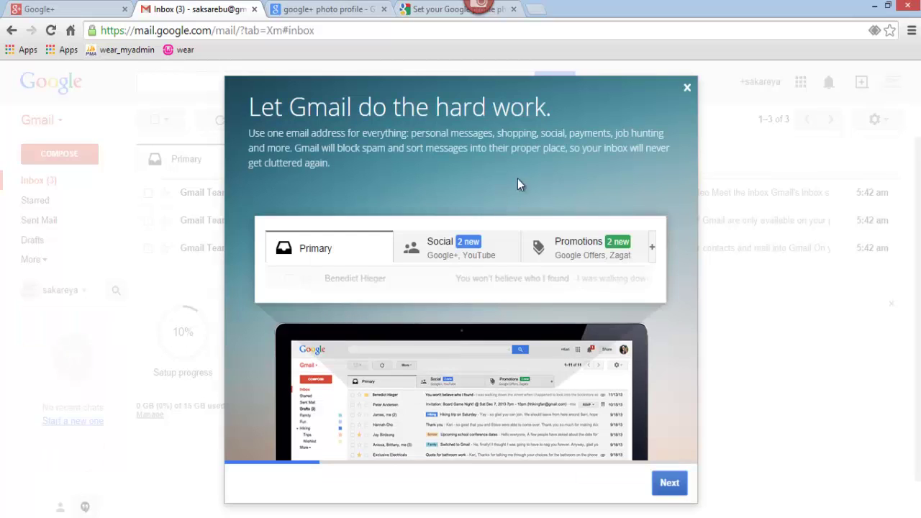
left_click(220, 339)
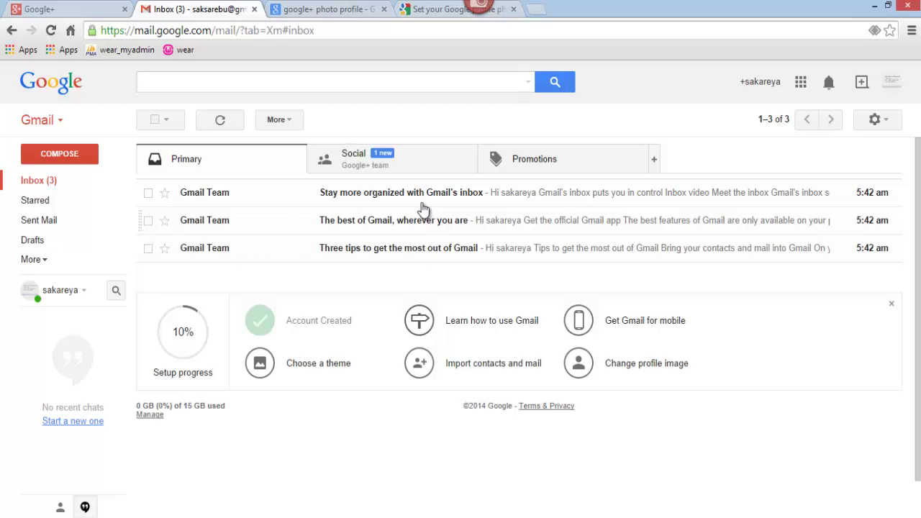
left_click(388, 160)
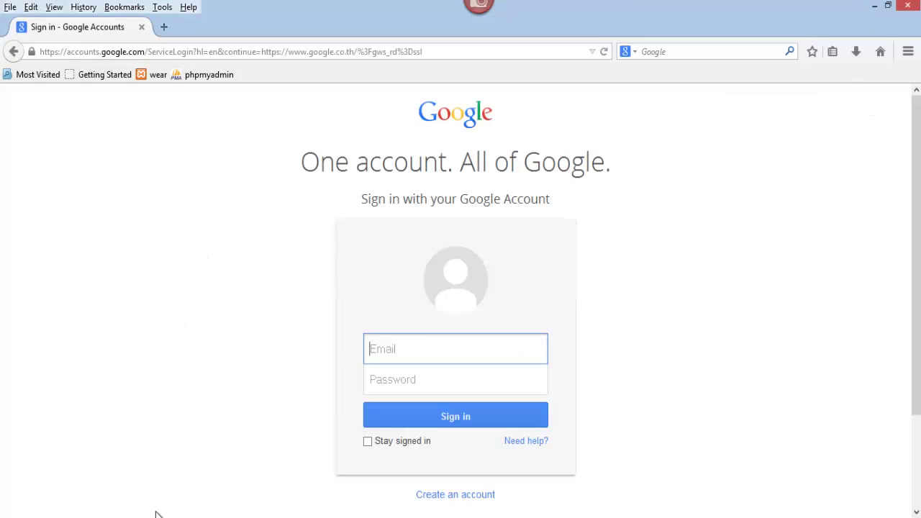
Step: In Firefox, sign in to another Google account with its username and password, then open Gmail
key("alt+Tab")
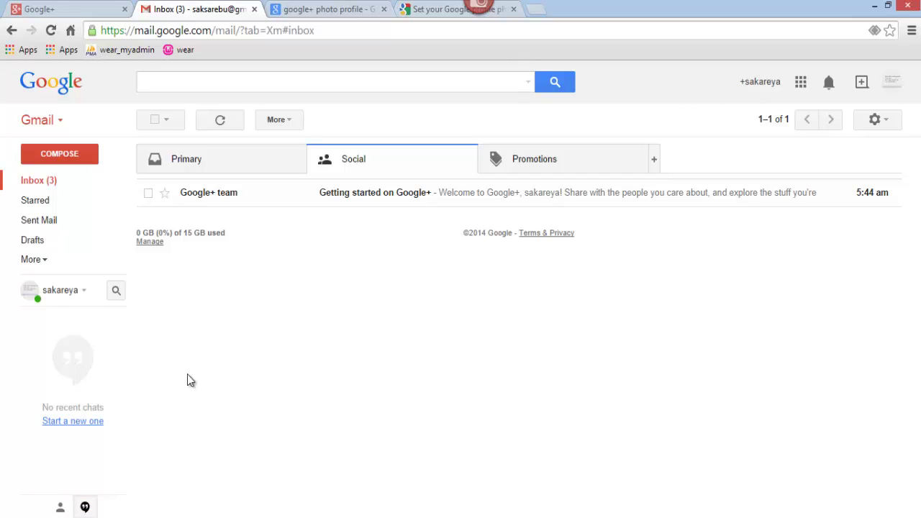
left_click(142, 506)
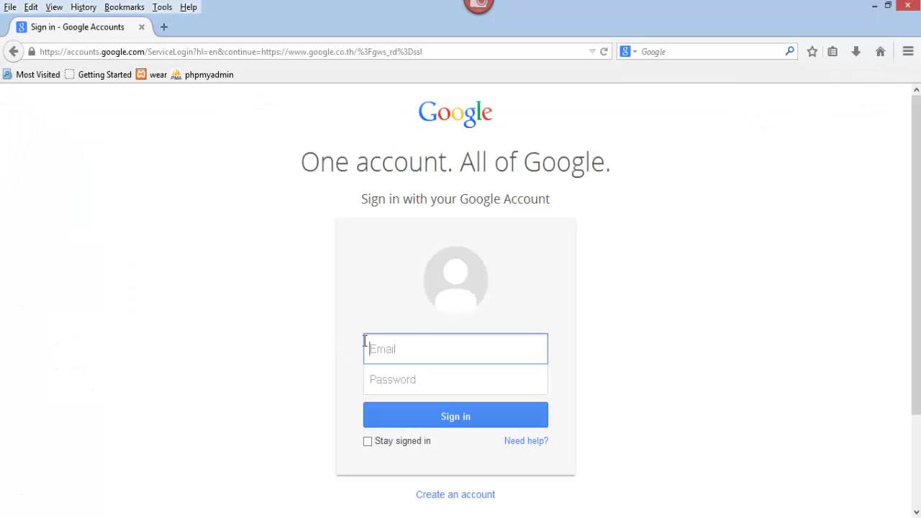
left_click(407, 382)
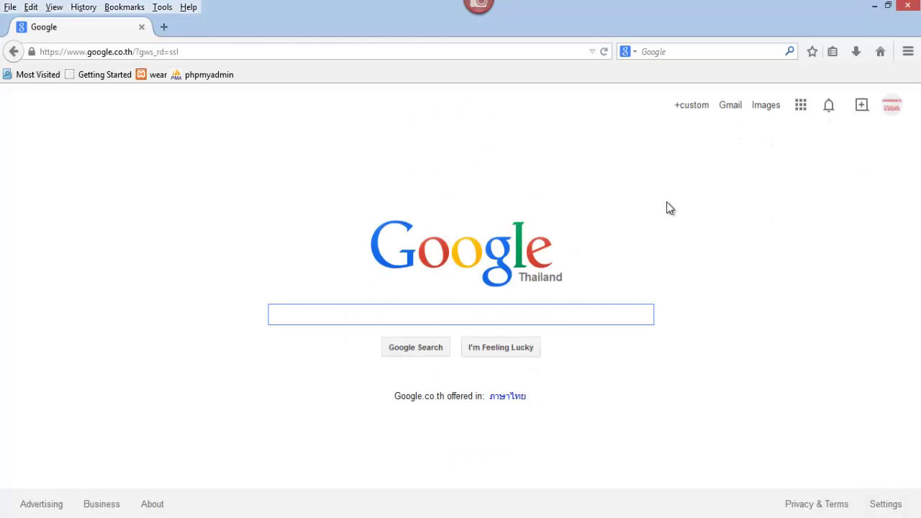
left_click(730, 107)
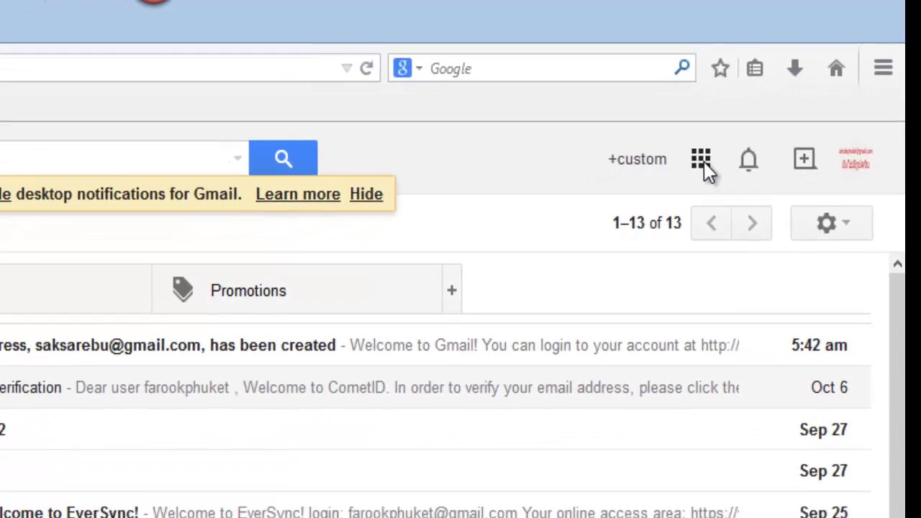
Step: Open the Gmail Team email saying the new Gmail address has been created
left_click(676, 190)
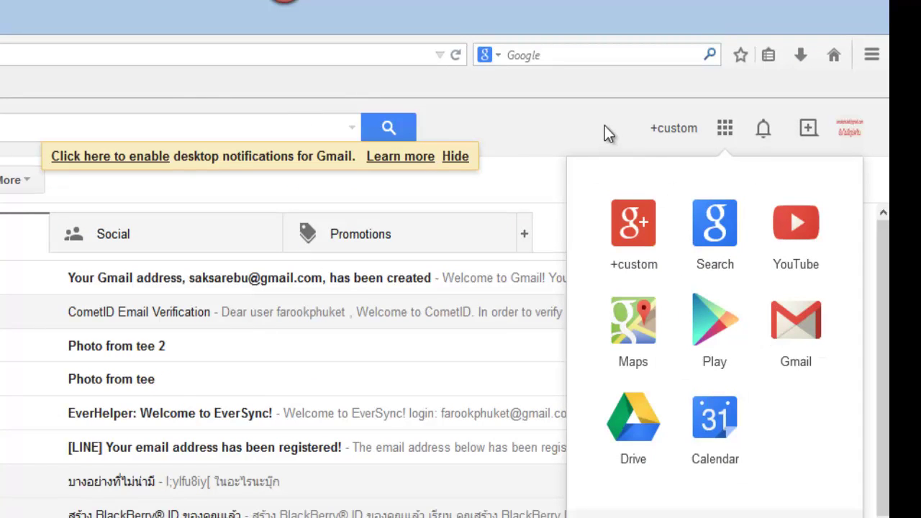
left_click(580, 148)
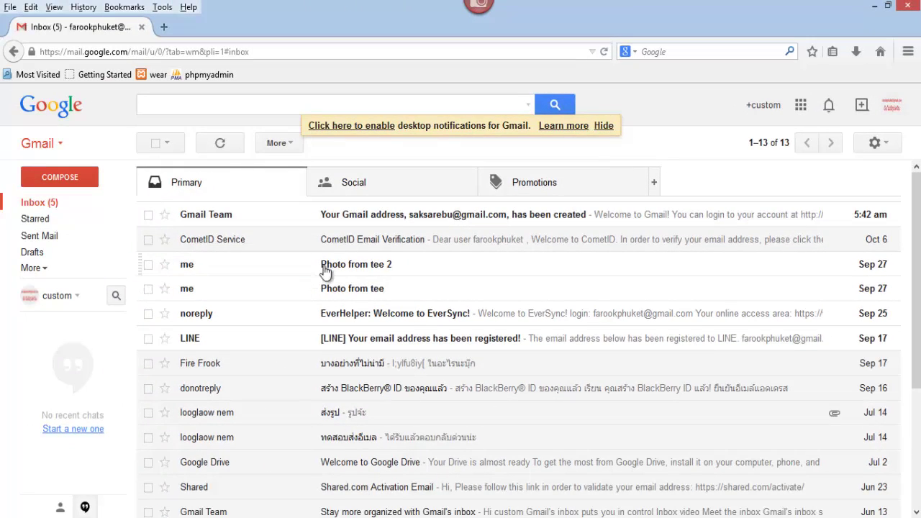
left_click(414, 215)
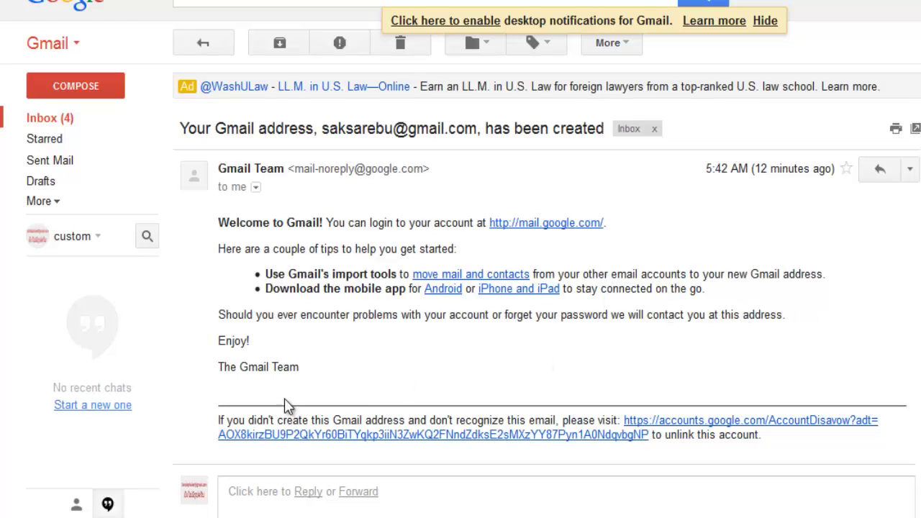
scroll(324, 403, "down", 3)
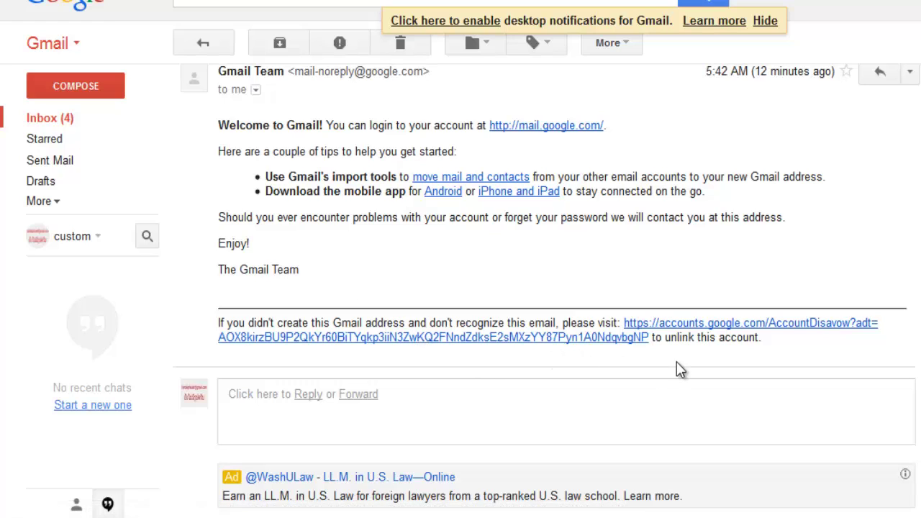
scroll(687, 363, "down", 1)
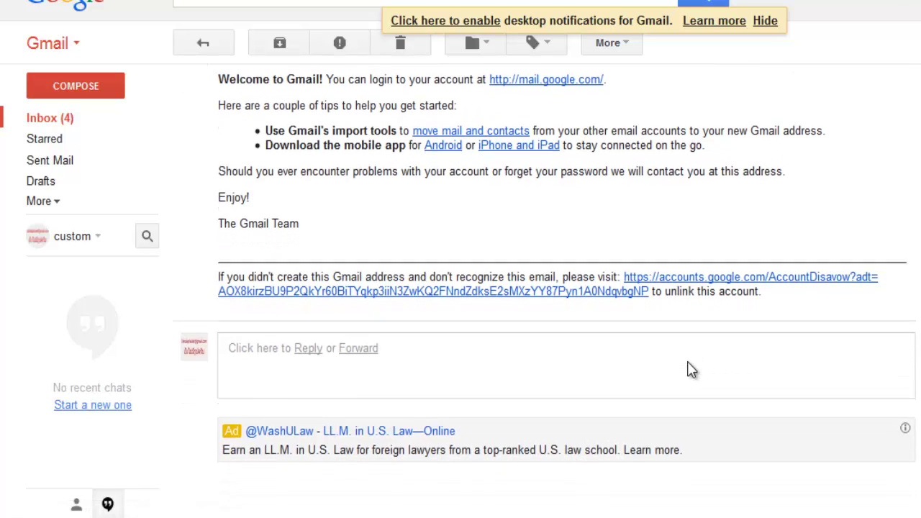
scroll(691, 370, "up", 3)
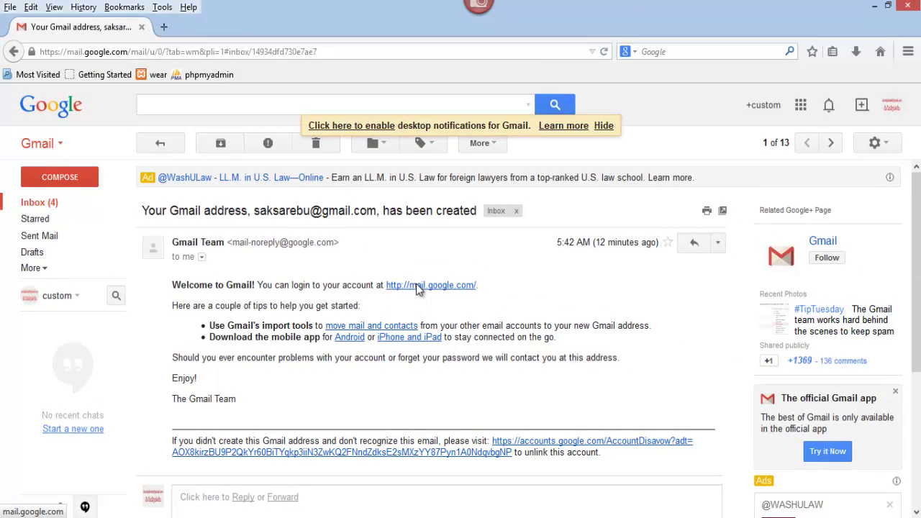
left_click(419, 286)
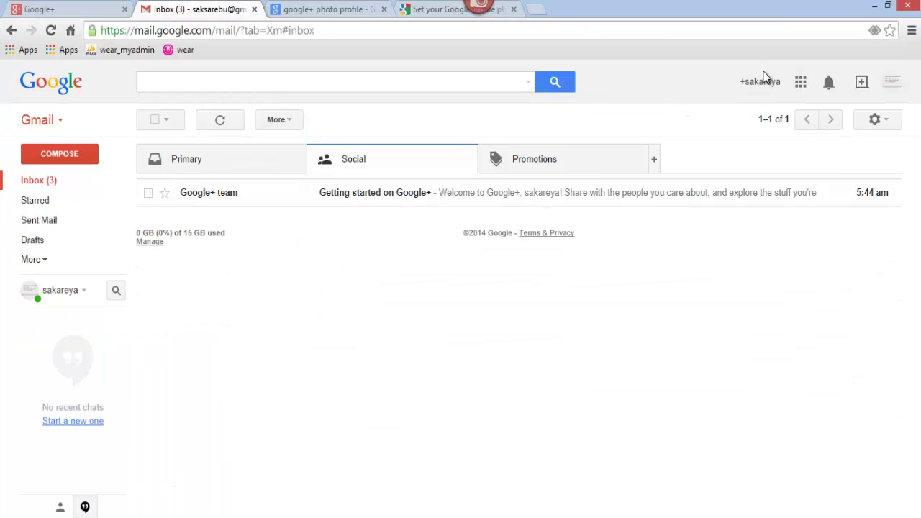
Step: Open Google+ in a new tab from Gmail and start a new post
left_click(784, 87)
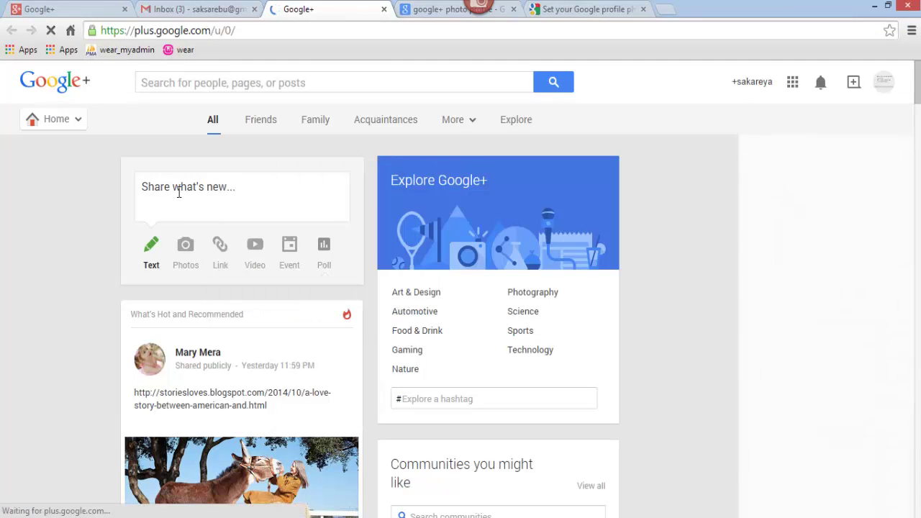
left_click(180, 191)
Step: Write 'this is test for myself!!' and attach 8H7V6i.jpg from PHOTOS > Funny_Pics
type("this is test for myself!!")
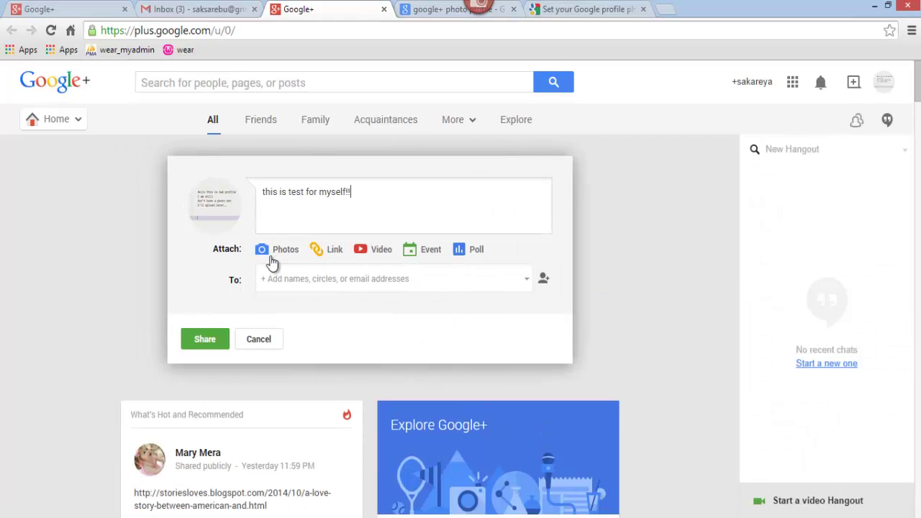
left_click(282, 252)
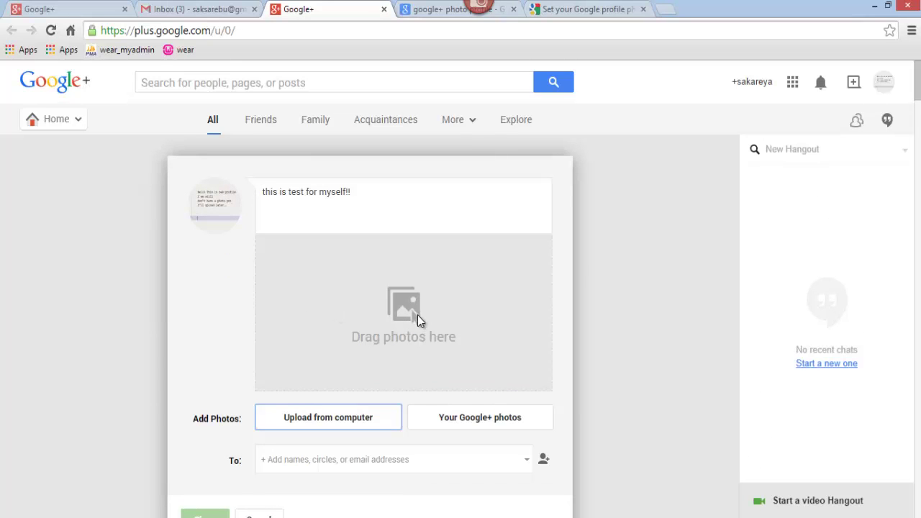
double_click(460, 224)
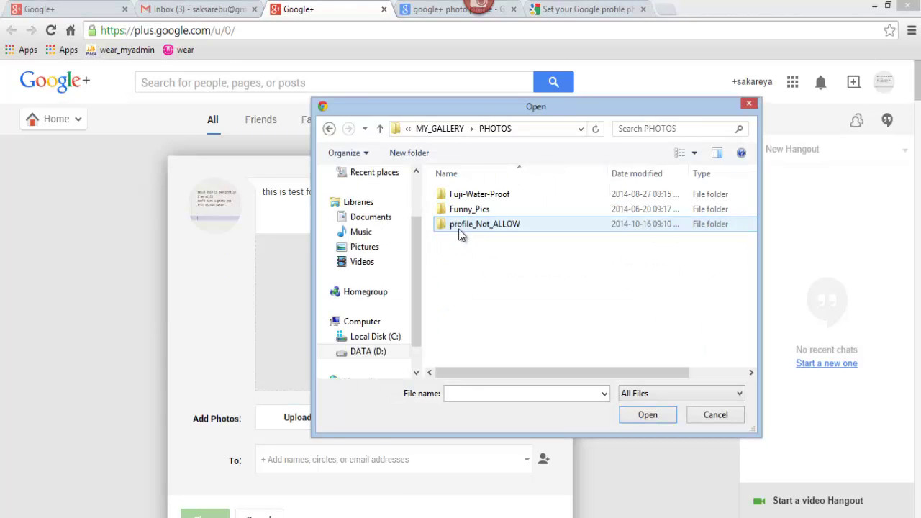
double_click(466, 211)
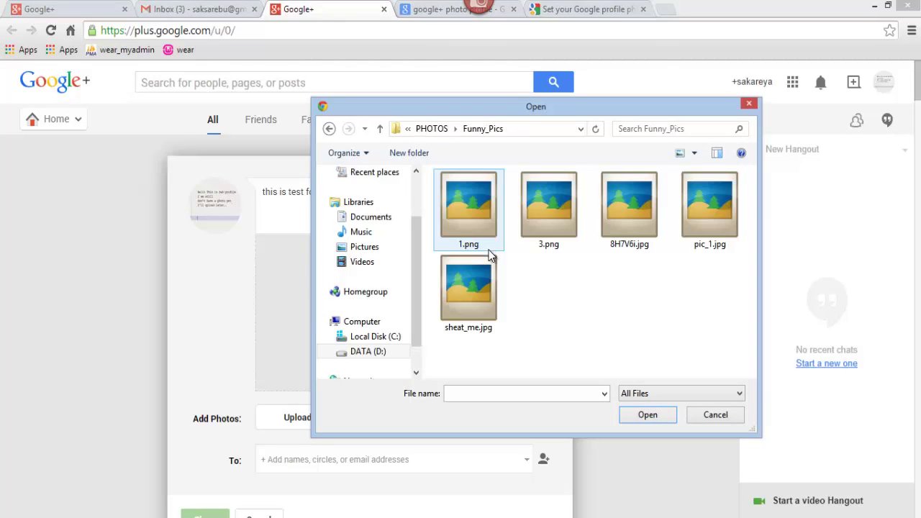
left_click(559, 218)
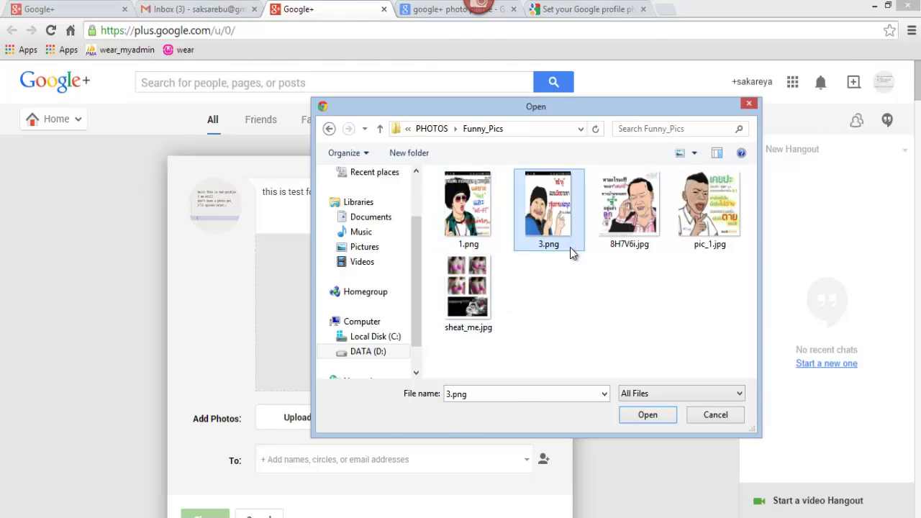
double_click(629, 208)
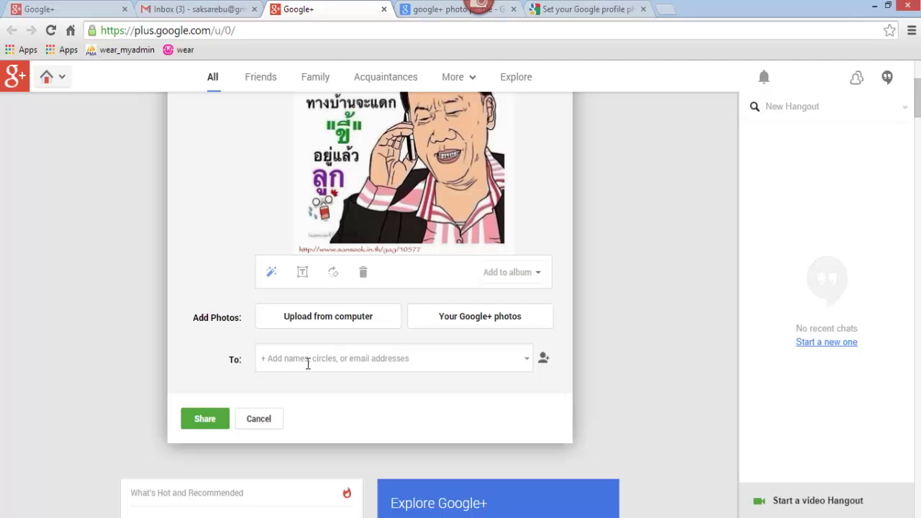
left_click(310, 357)
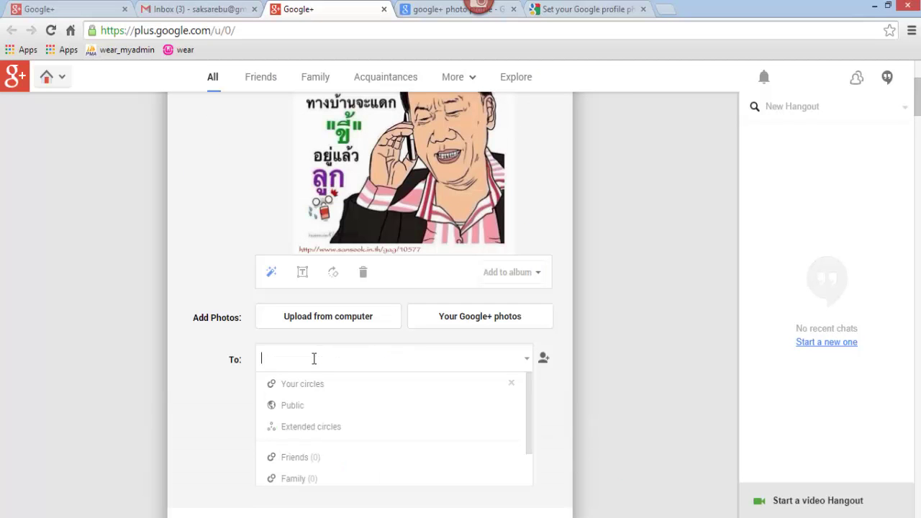
Step: Share the 'this is test for myself!!' photo post with Public audience and check the stream
left_click(303, 405)
left_click(209, 413)
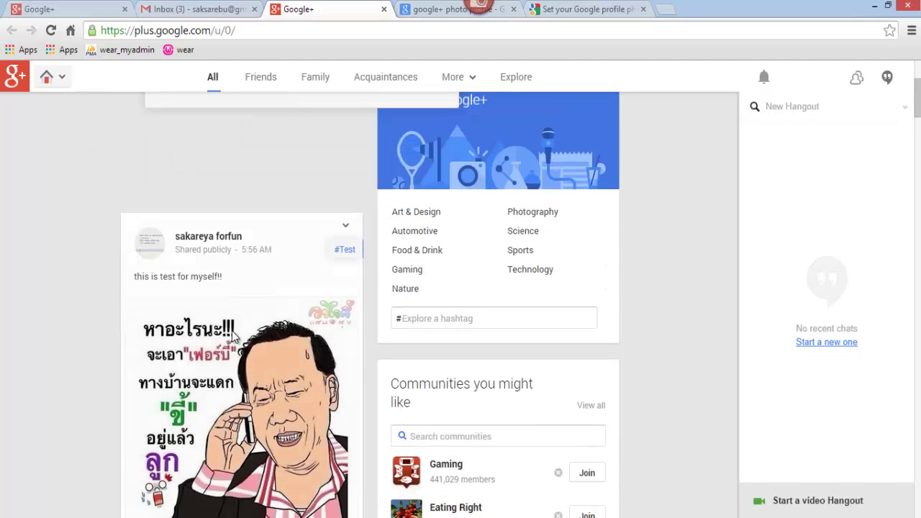
scroll(284, 304, "up", 3)
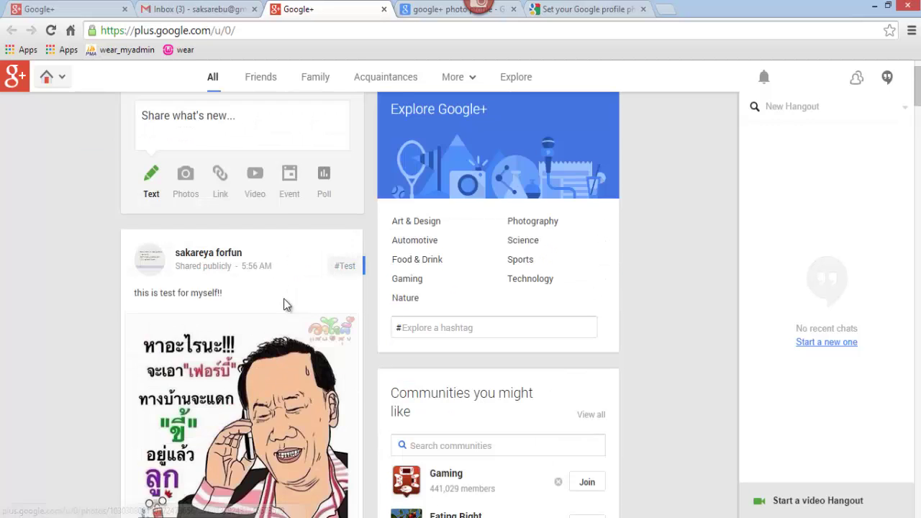
scroll(263, 356, "down", 1)
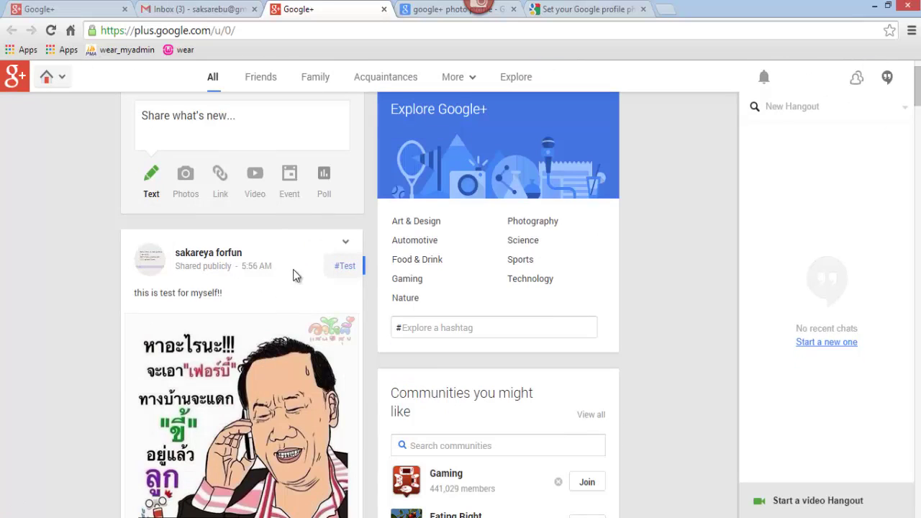
scroll(265, 416, "up", 1)
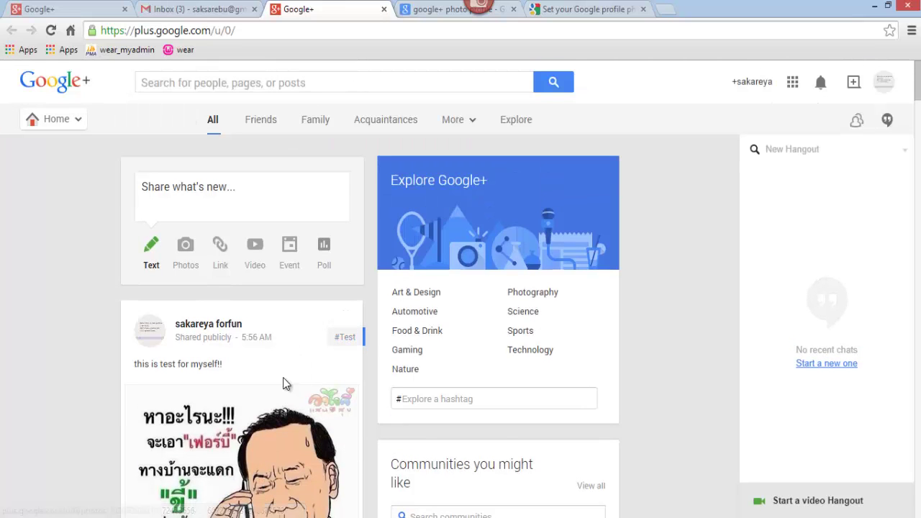
Step: Go to Google+ Photos from the Home menu and close the introductory tour popup
mouse_move(72, 120)
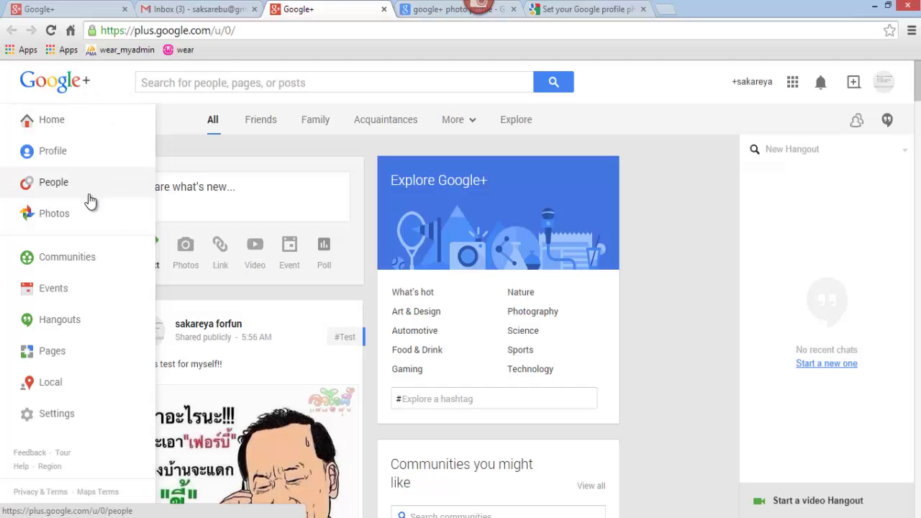
left_click(69, 216)
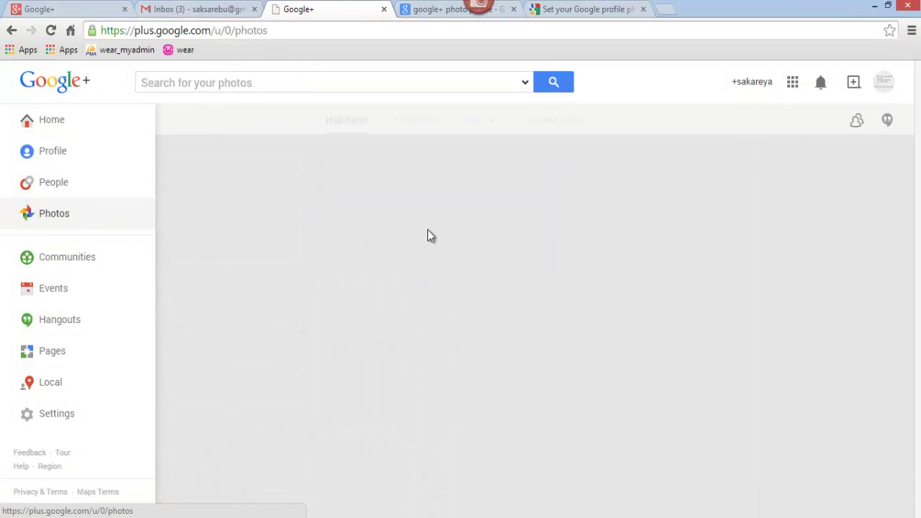
scroll(423, 325, "down", 1)
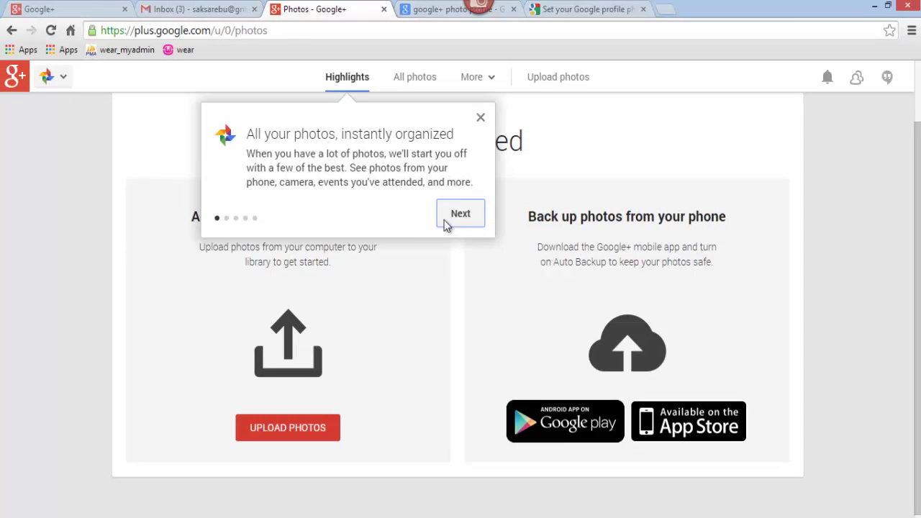
left_click(478, 118)
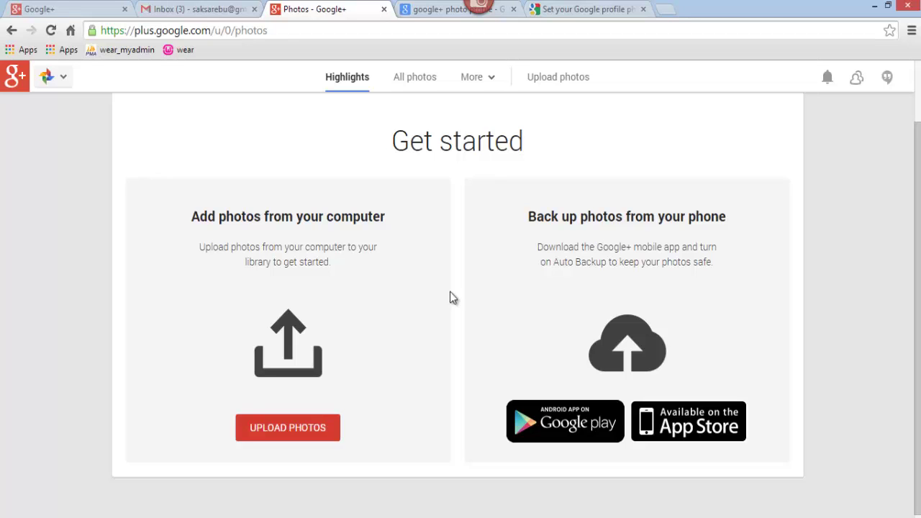
scroll(452, 295, "up", 2)
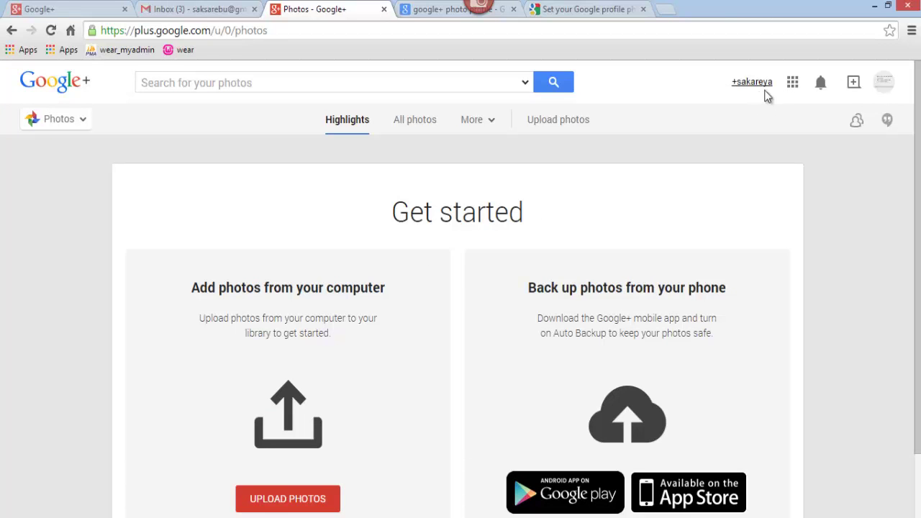